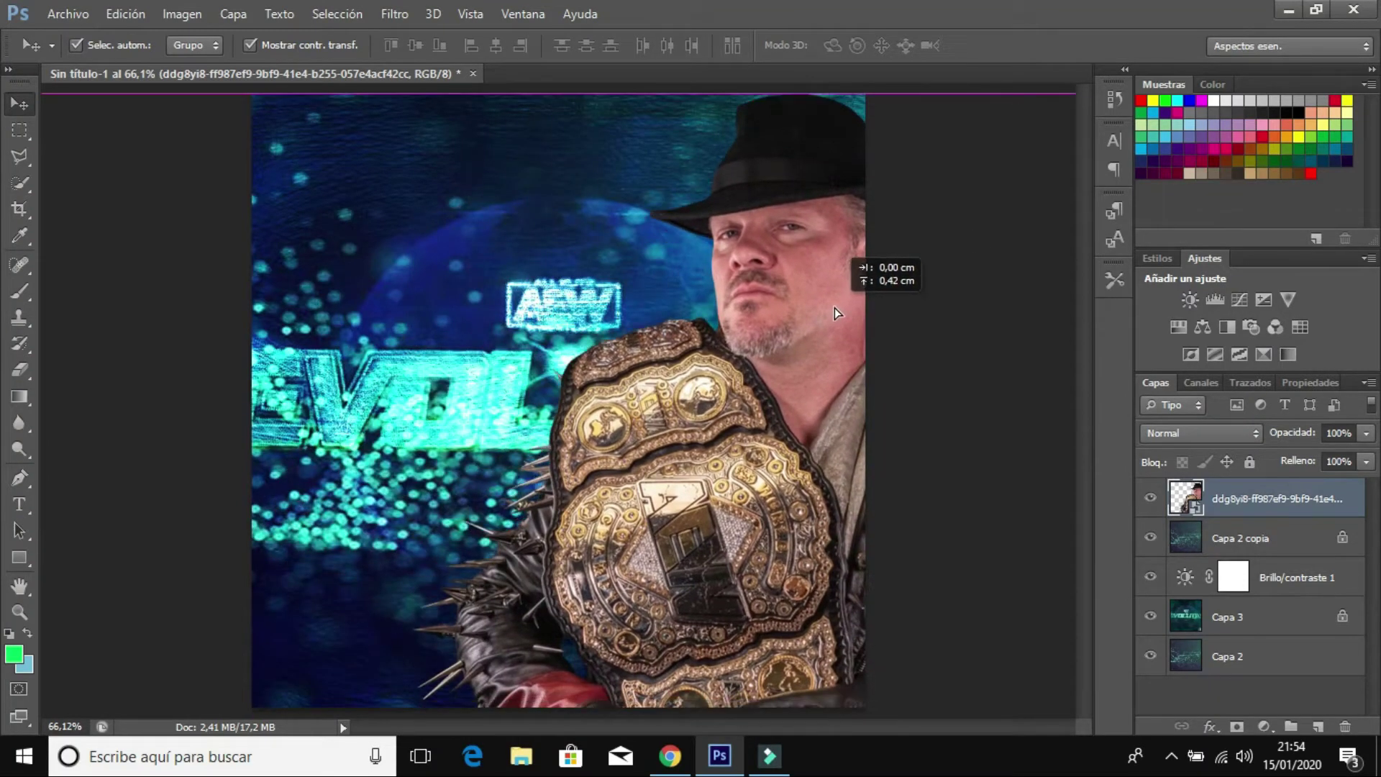
Lock the wrestler layer's position and add an empty Capa 4 layer above it
left_click(1232, 457)
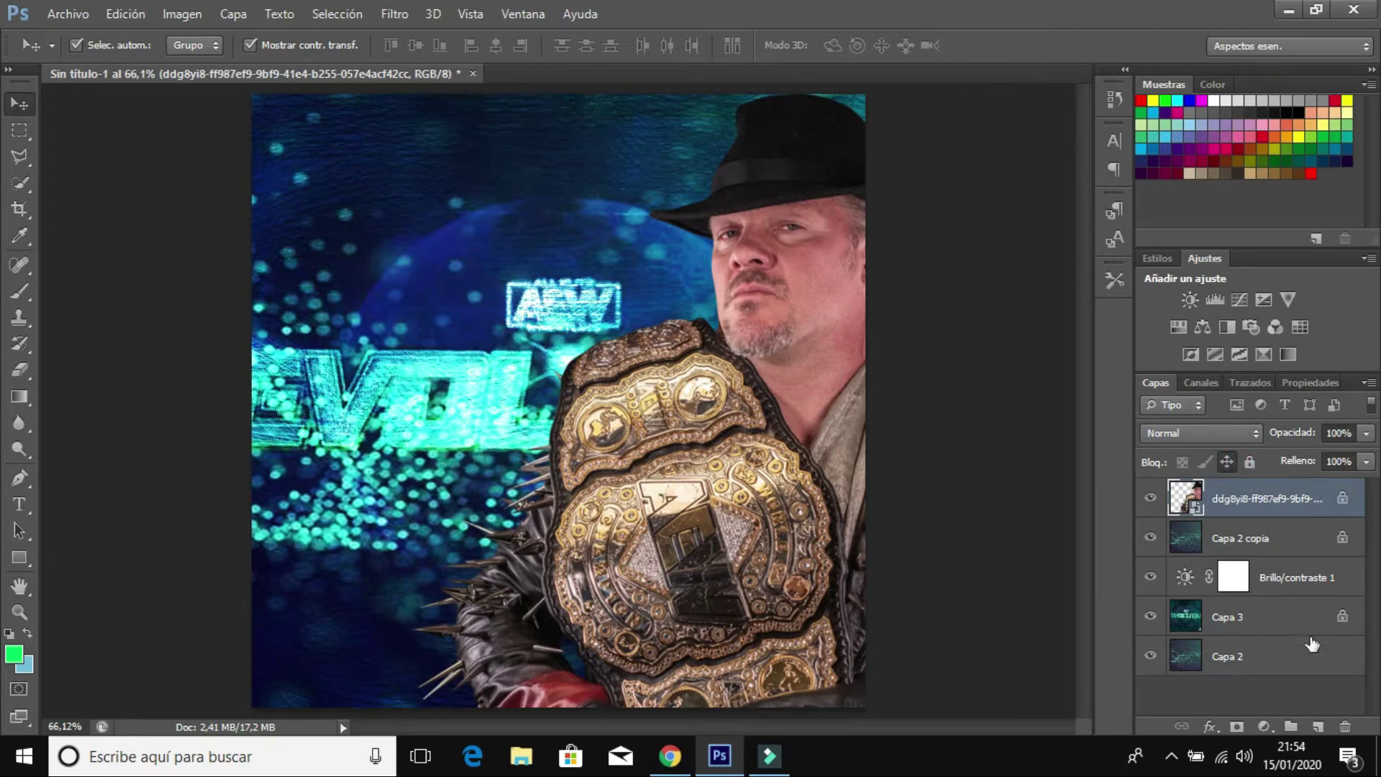
left_click(1318, 727)
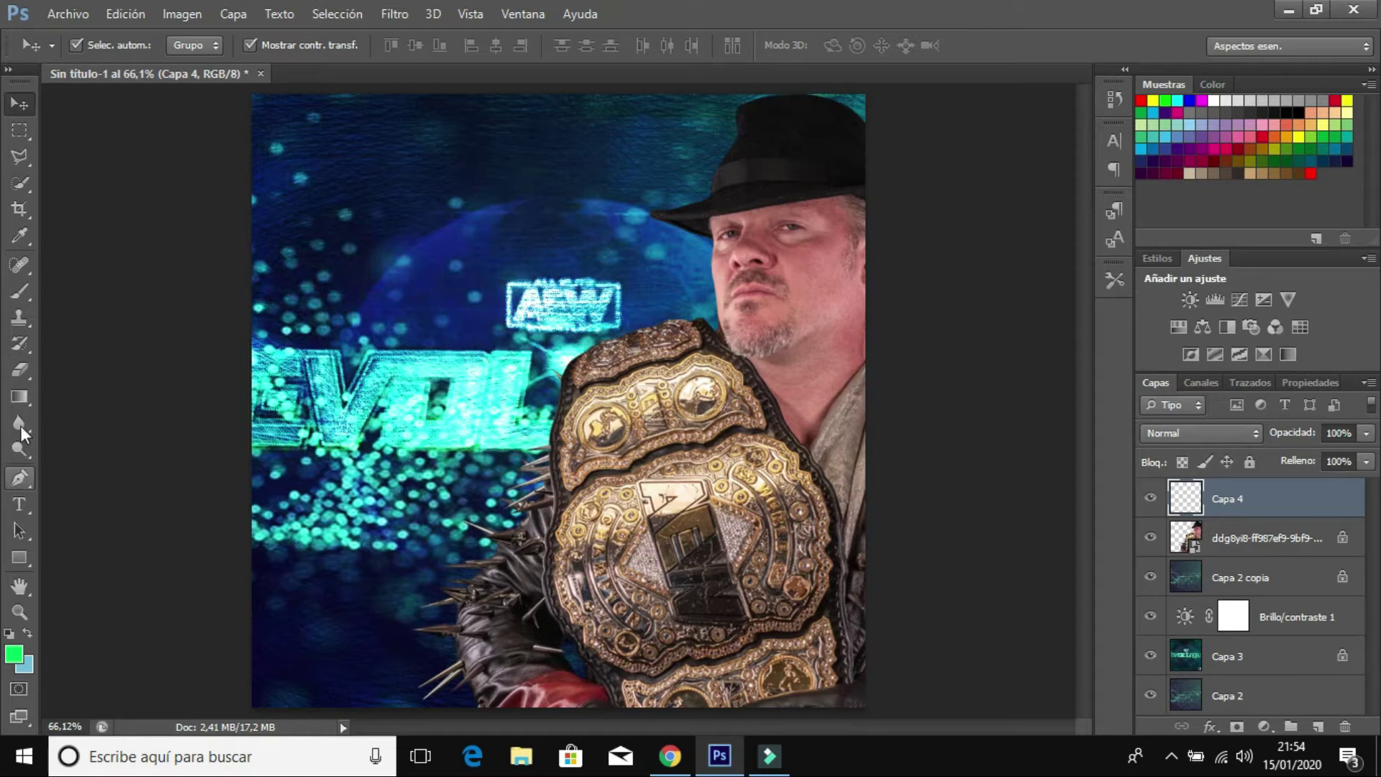
Choose the Brush tool with a soft round 0%-hardness tip at 106 px
left_click(23, 294)
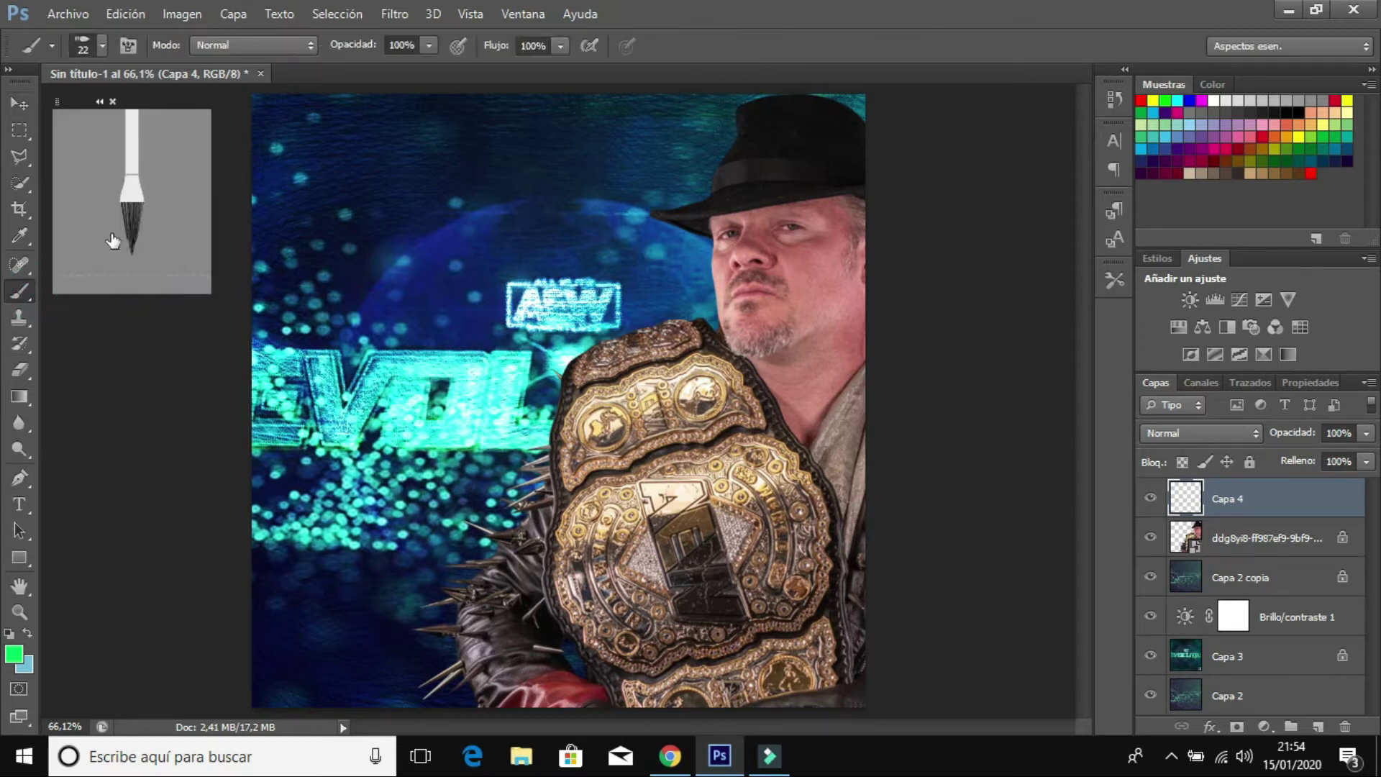
left_click(94, 55)
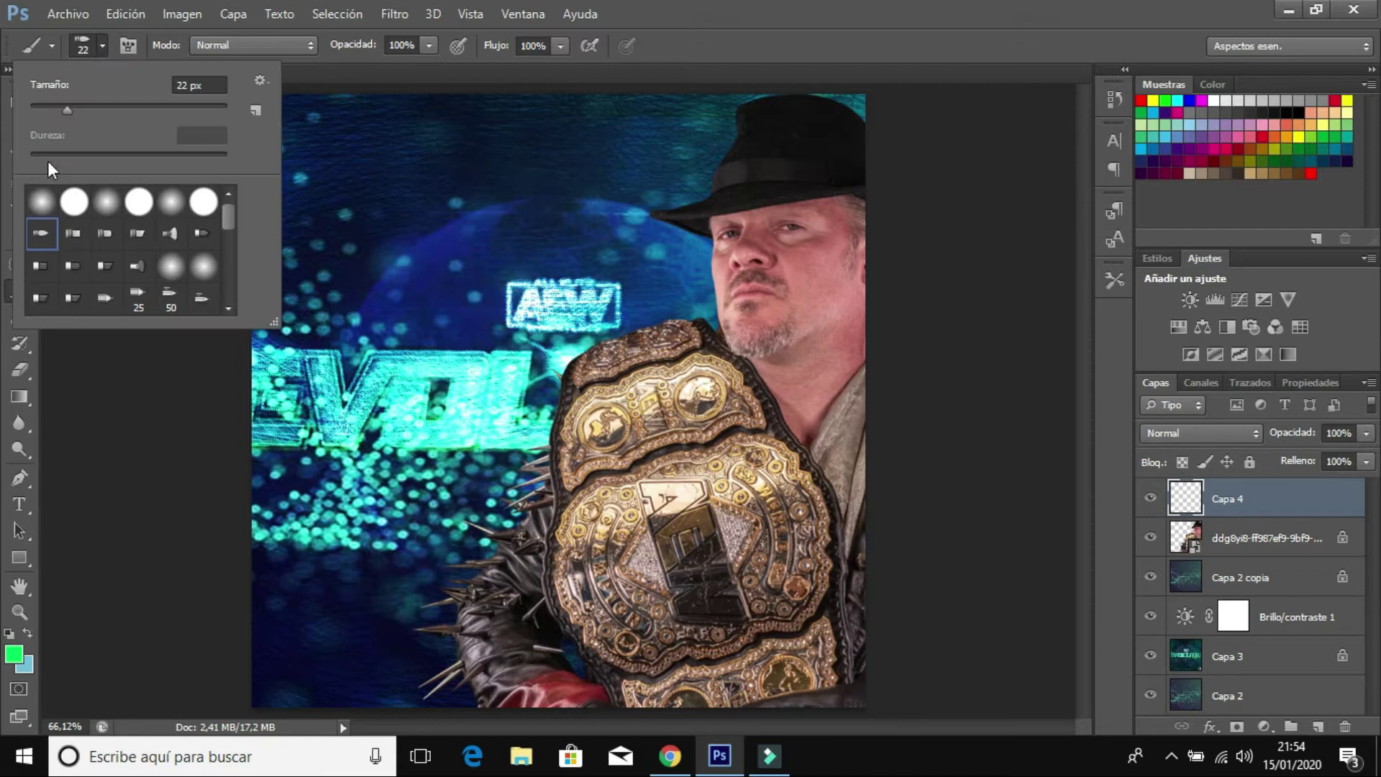
left_click(38, 206)
left_click(67, 108)
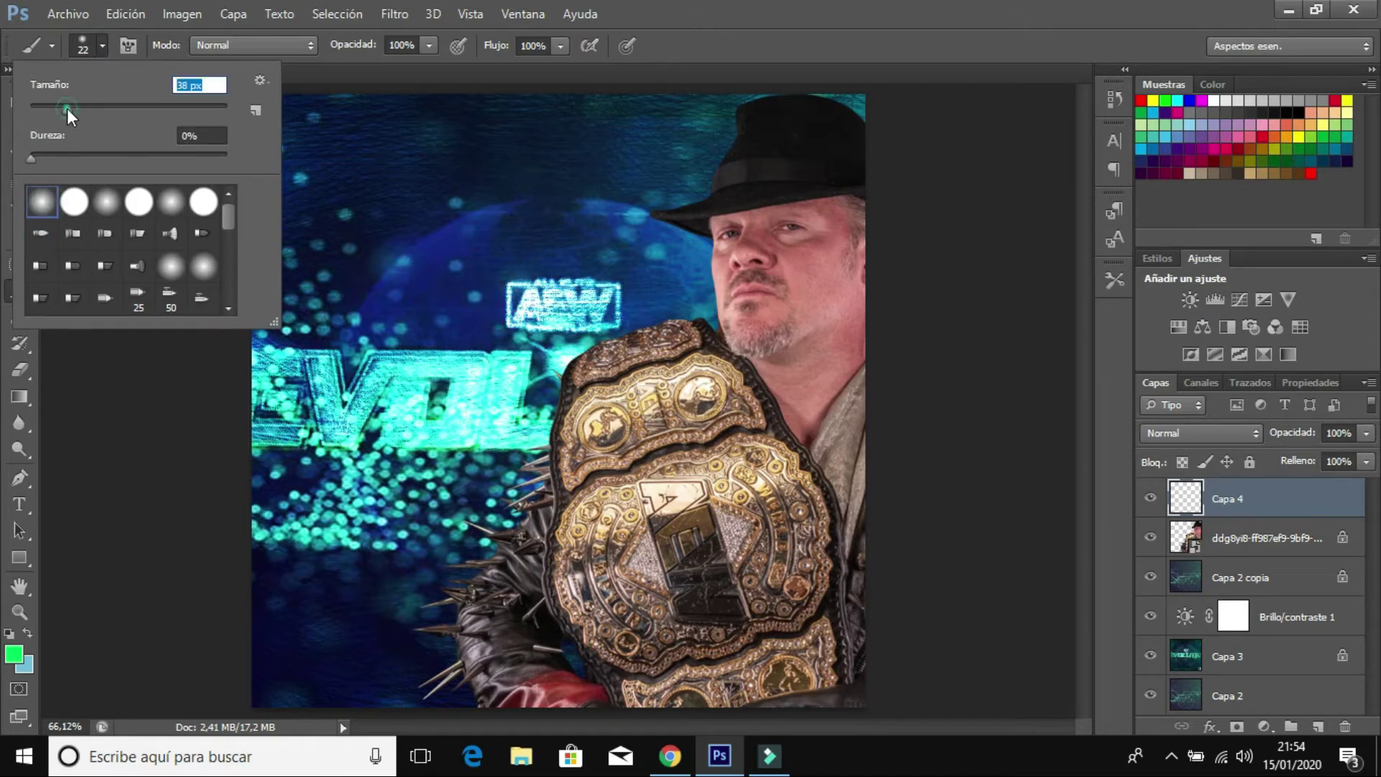
left_click(93, 44)
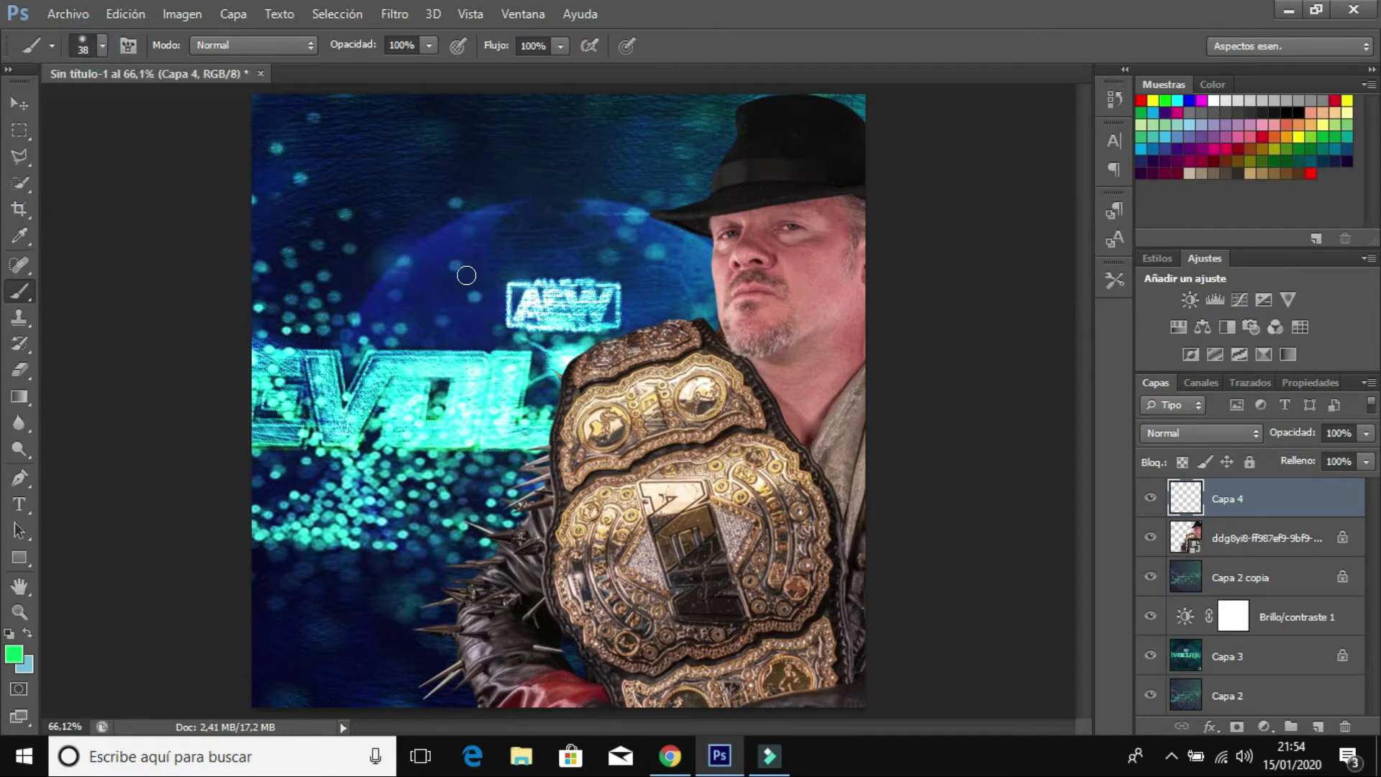
left_click(107, 49)
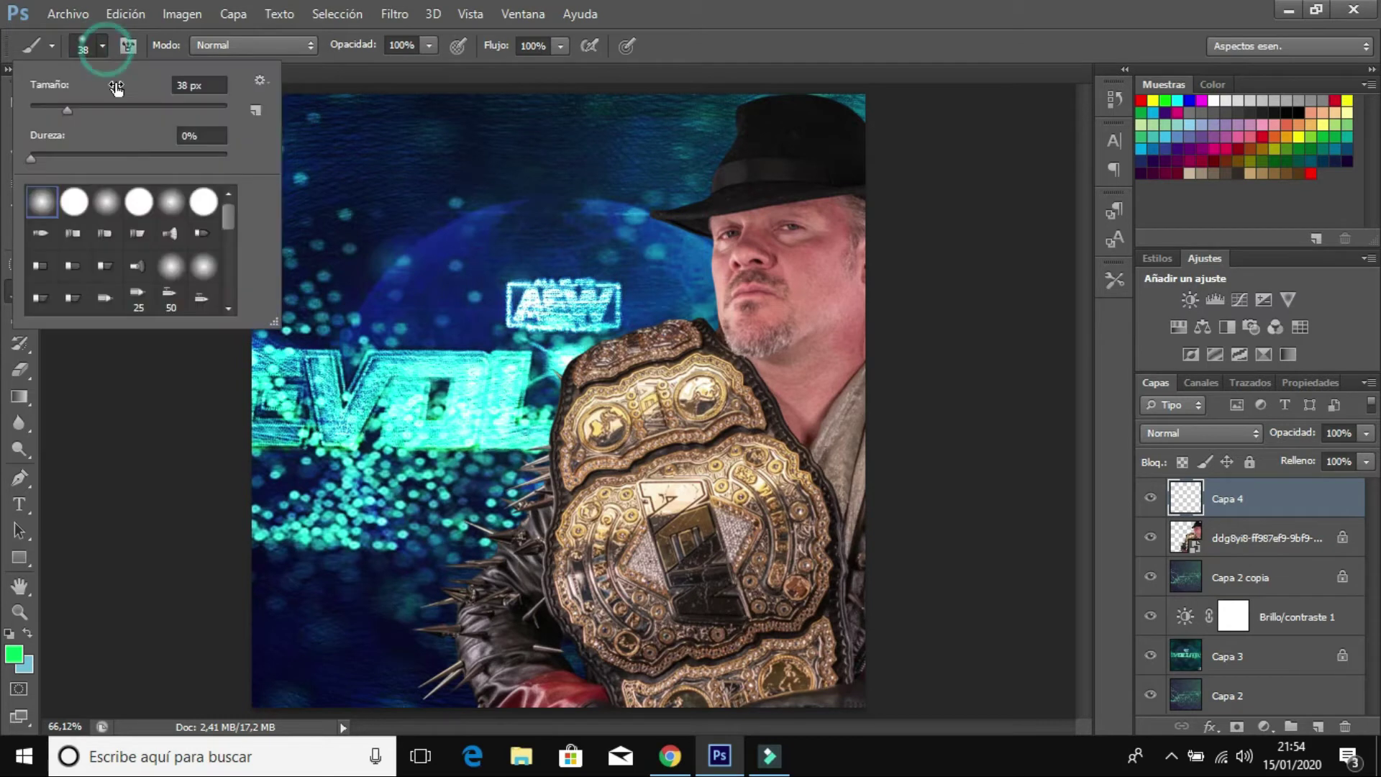
left_click(131, 107)
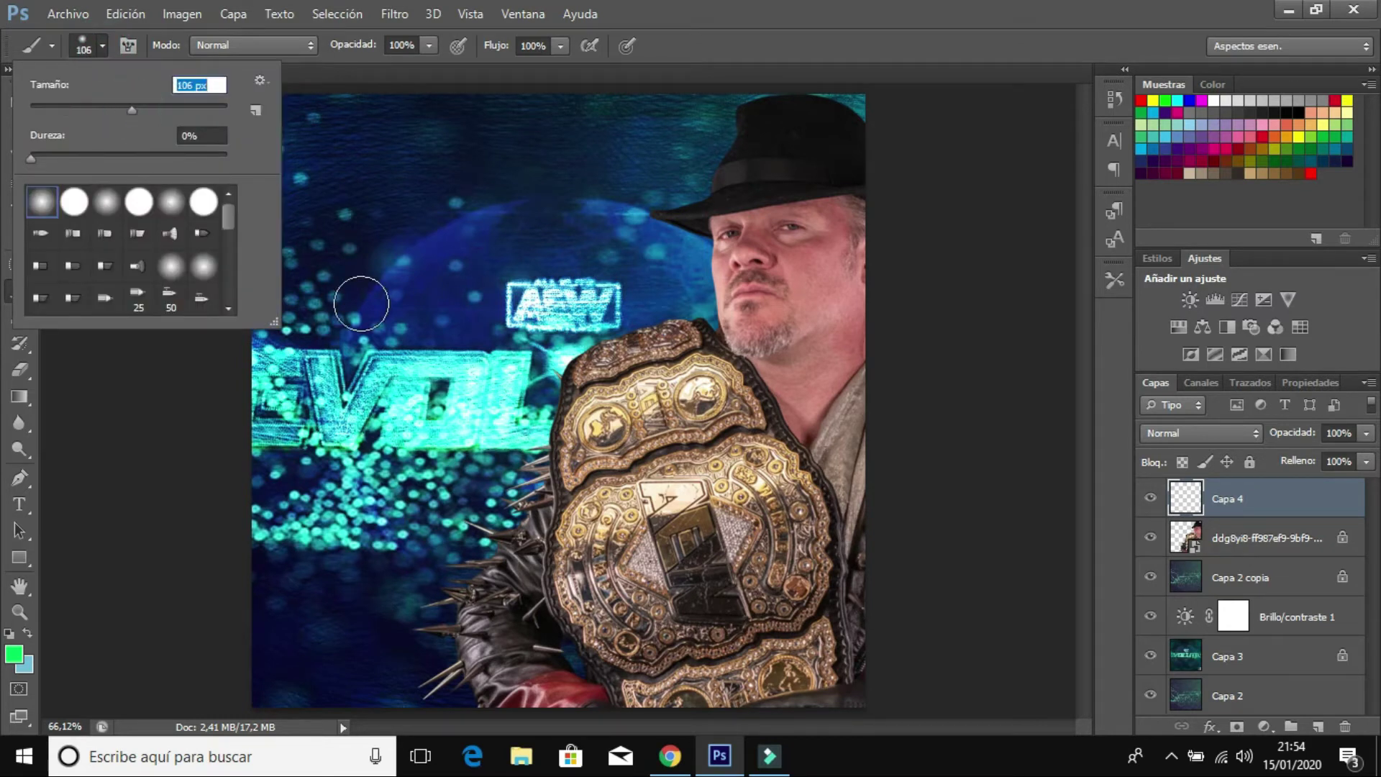
left_click(102, 46)
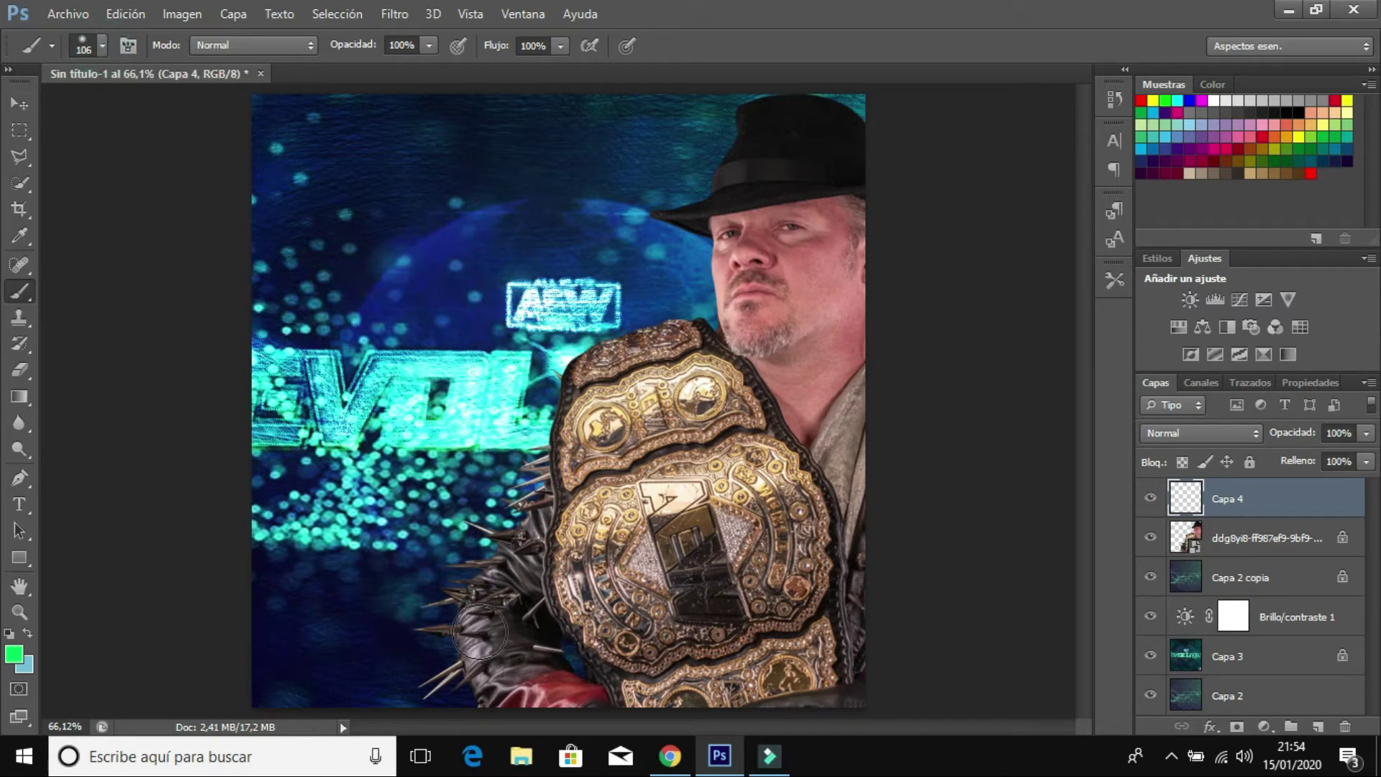
Paint a thick bright green stroke on Capa 4 from the canvas bottom up the wrestler's left edge
left_click(477, 681)
mouse_move(477, 681)
left_mouse_down()
mouse_move(570, 421)
mouse_move(721, 288)
mouse_move(741, 115)
mouse_move(863, 122)
left_mouse_up()
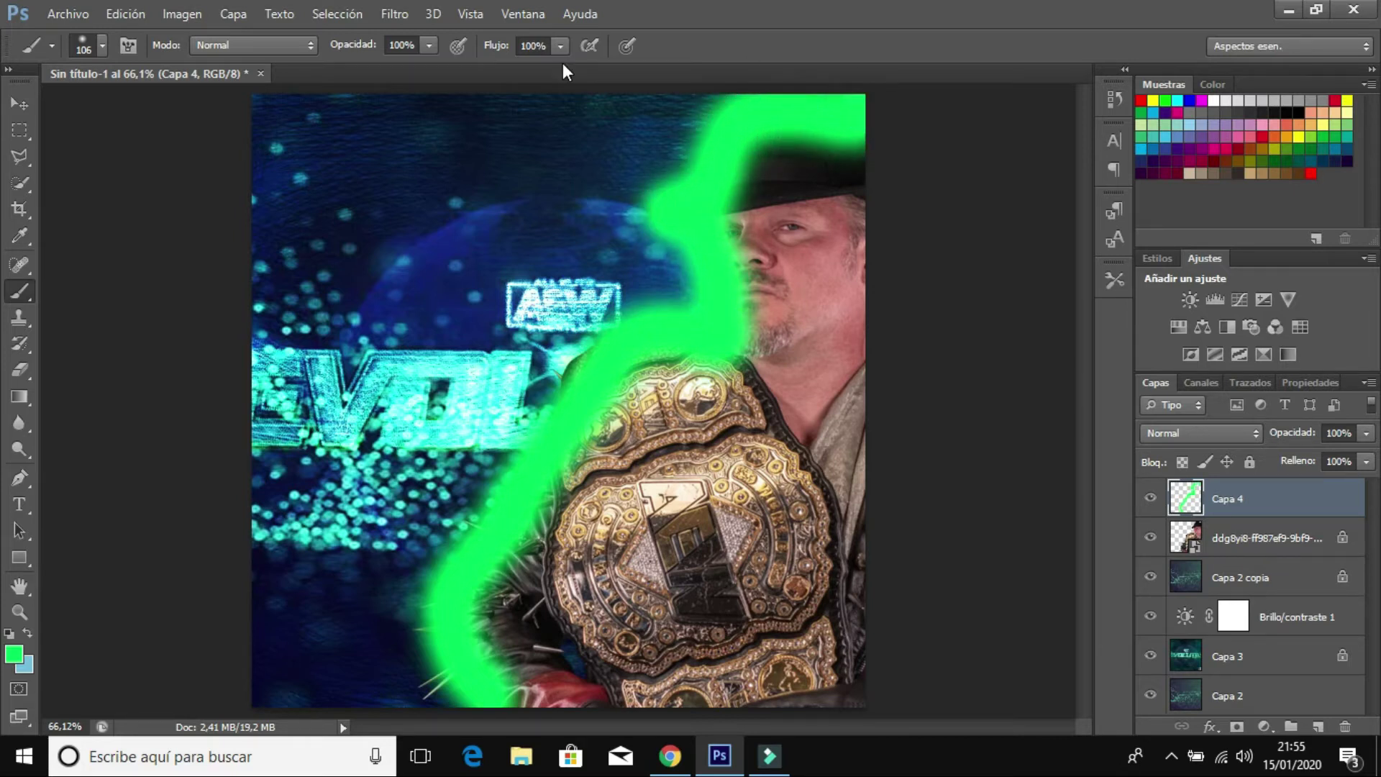
left_click(403, 11)
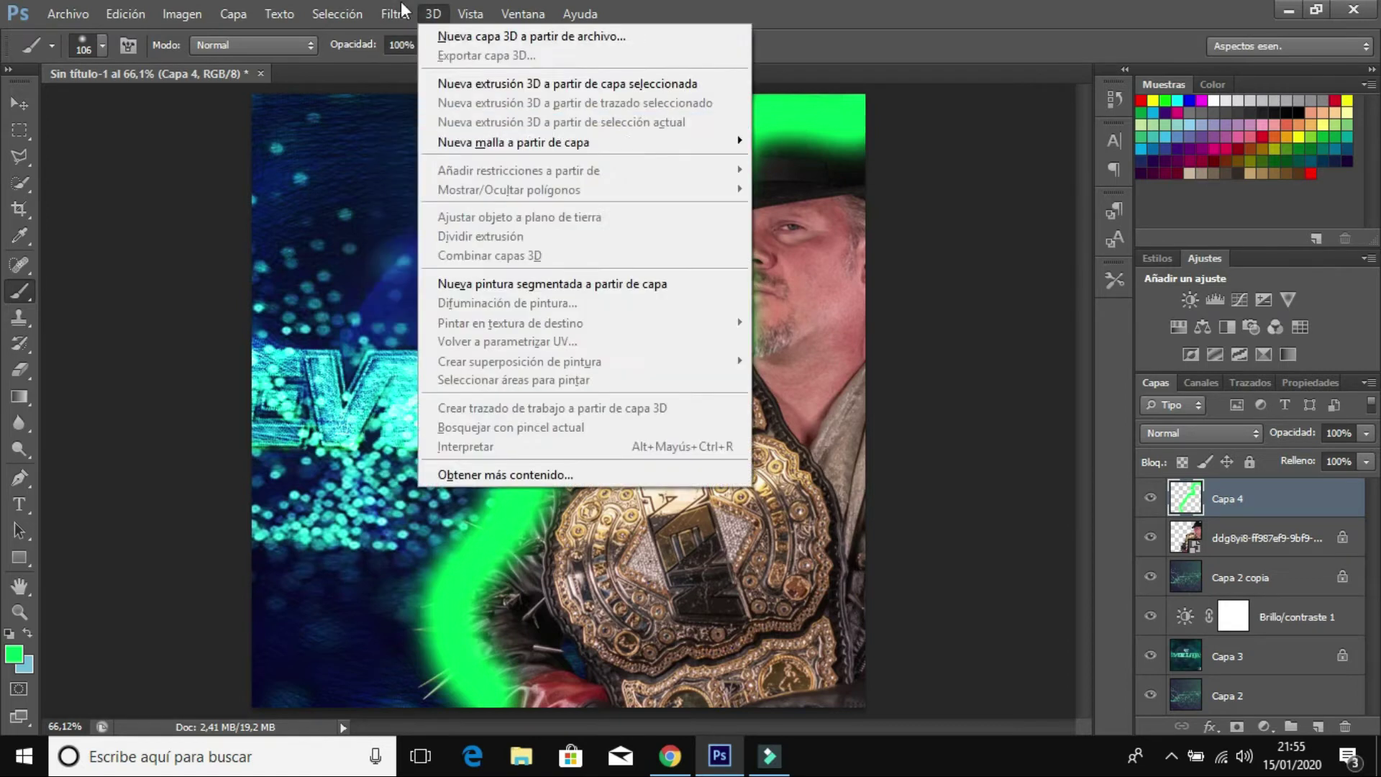
mouse_move(423, 218)
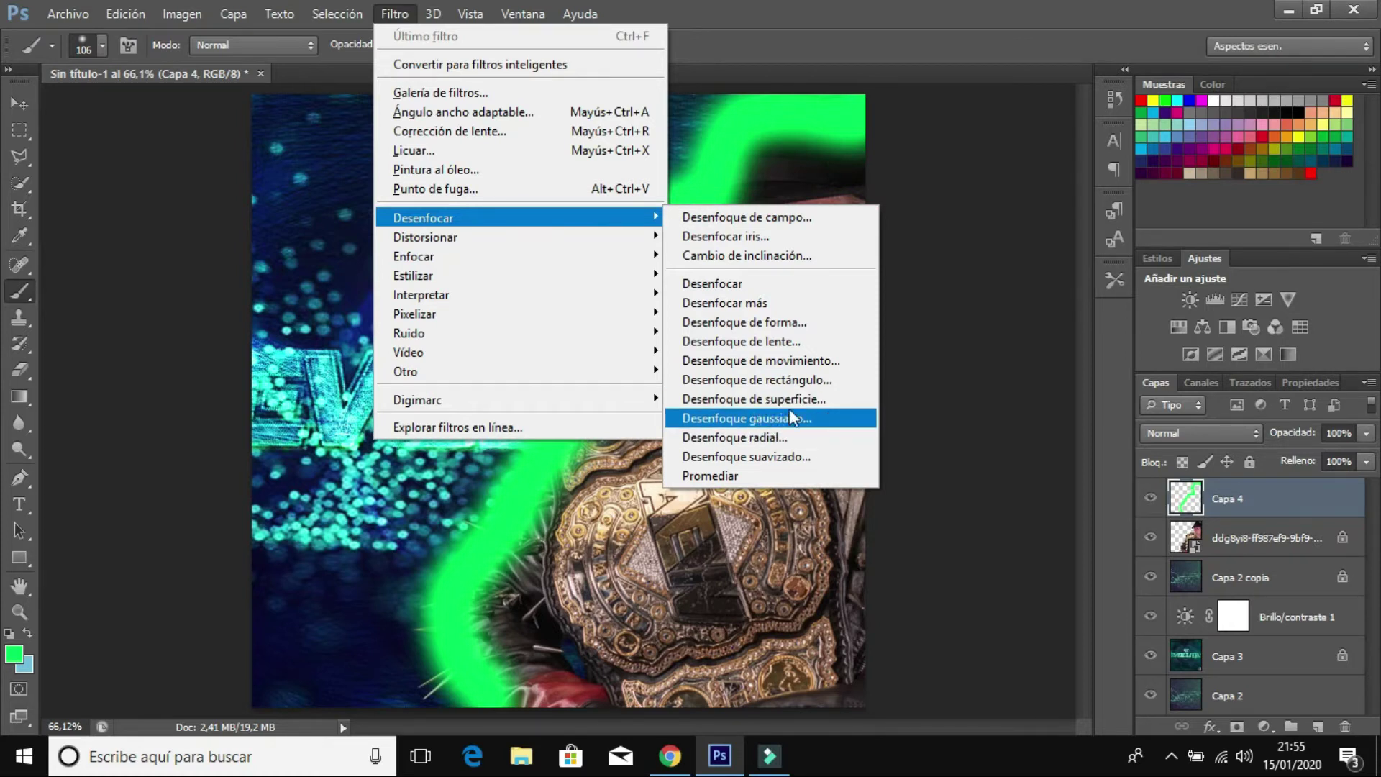
Set a Gaussian Blur radius of 69,2 px on the green stroke
left_click(766, 415)
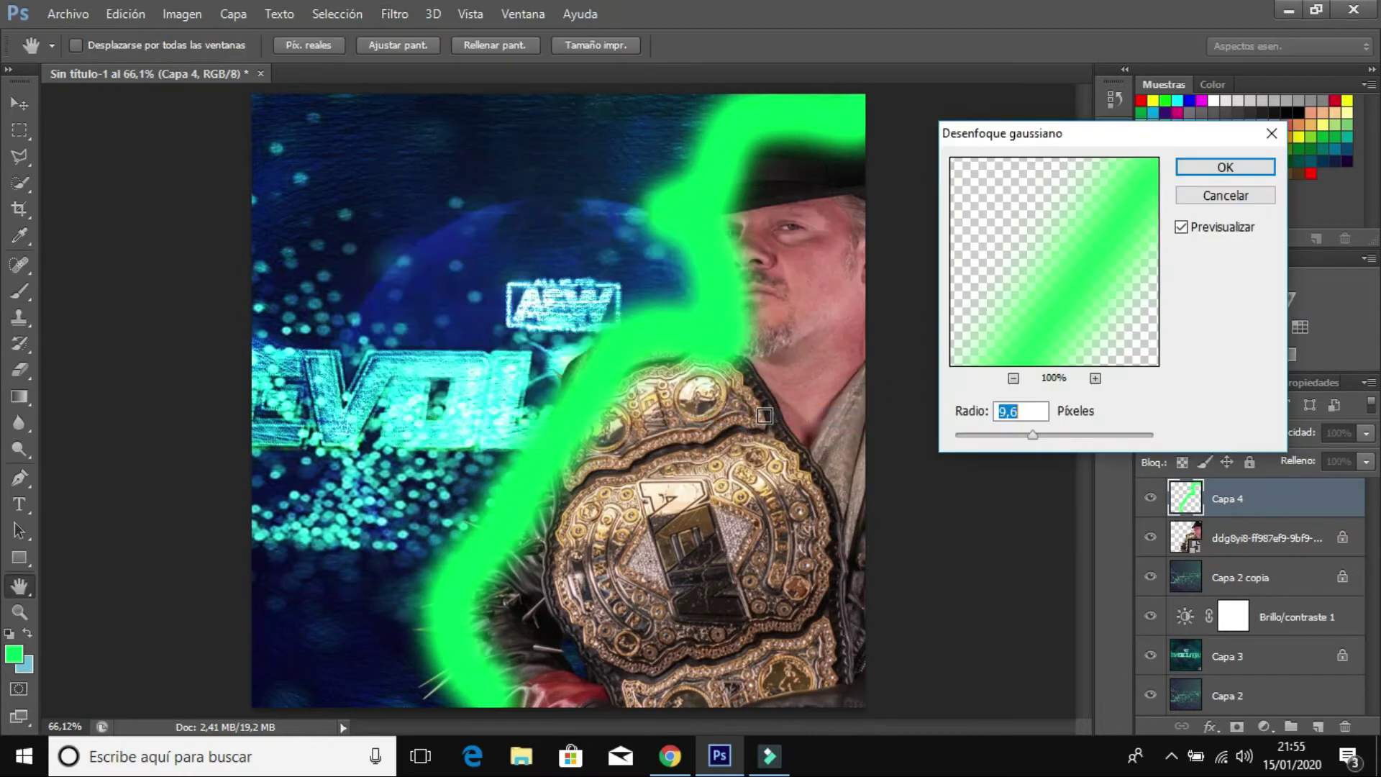
left_click(1056, 434)
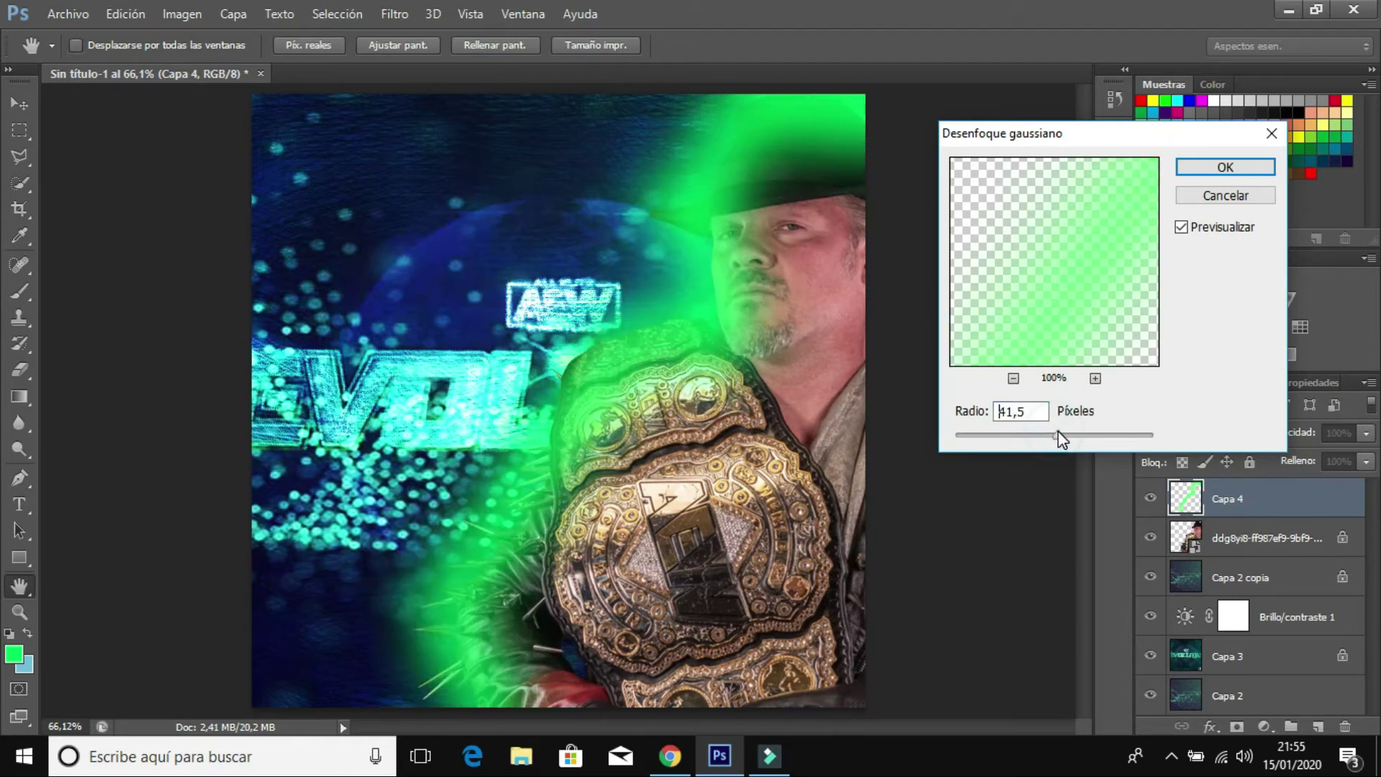
left_click_drag(1069, 432, 1072, 433)
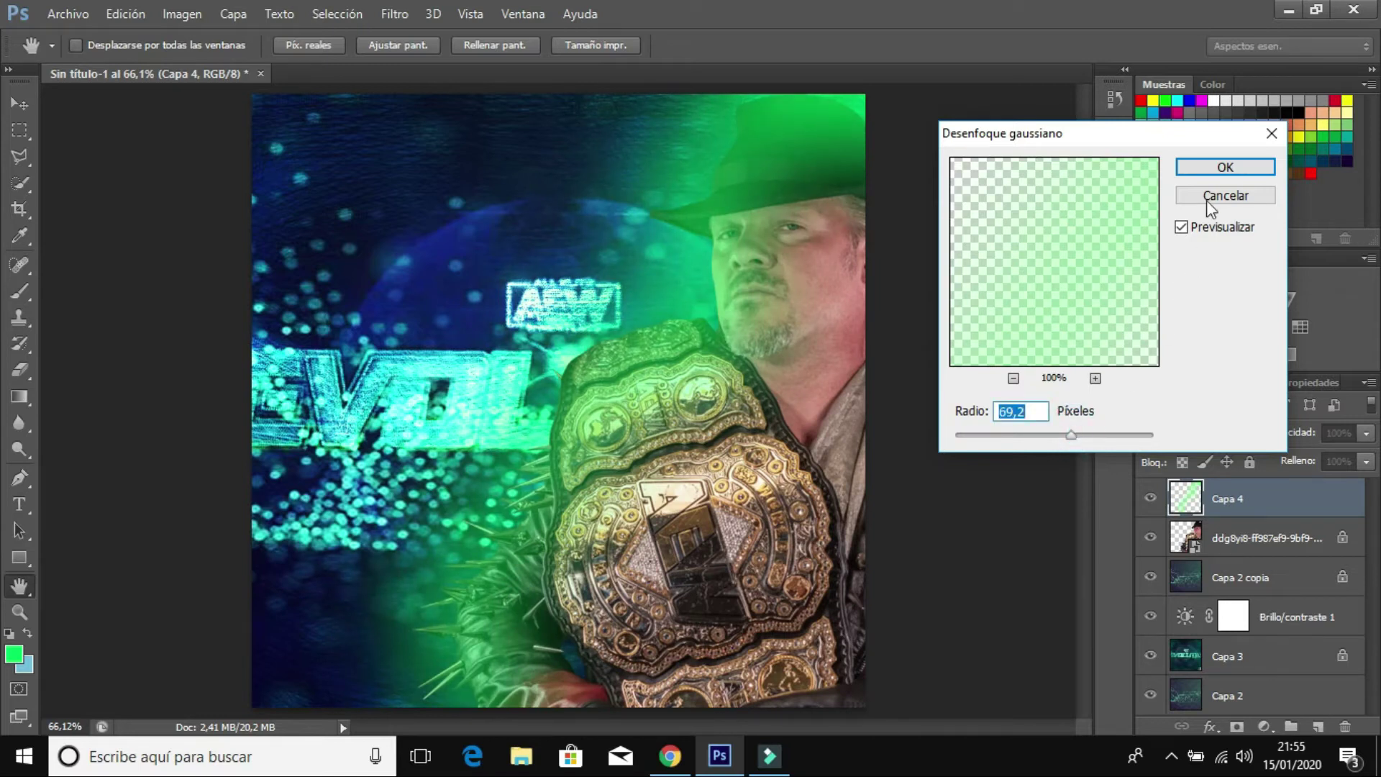
Apply the blur, then try Superponer and Sobreexpos. lineal blending on Capa 4
left_click(1208, 174)
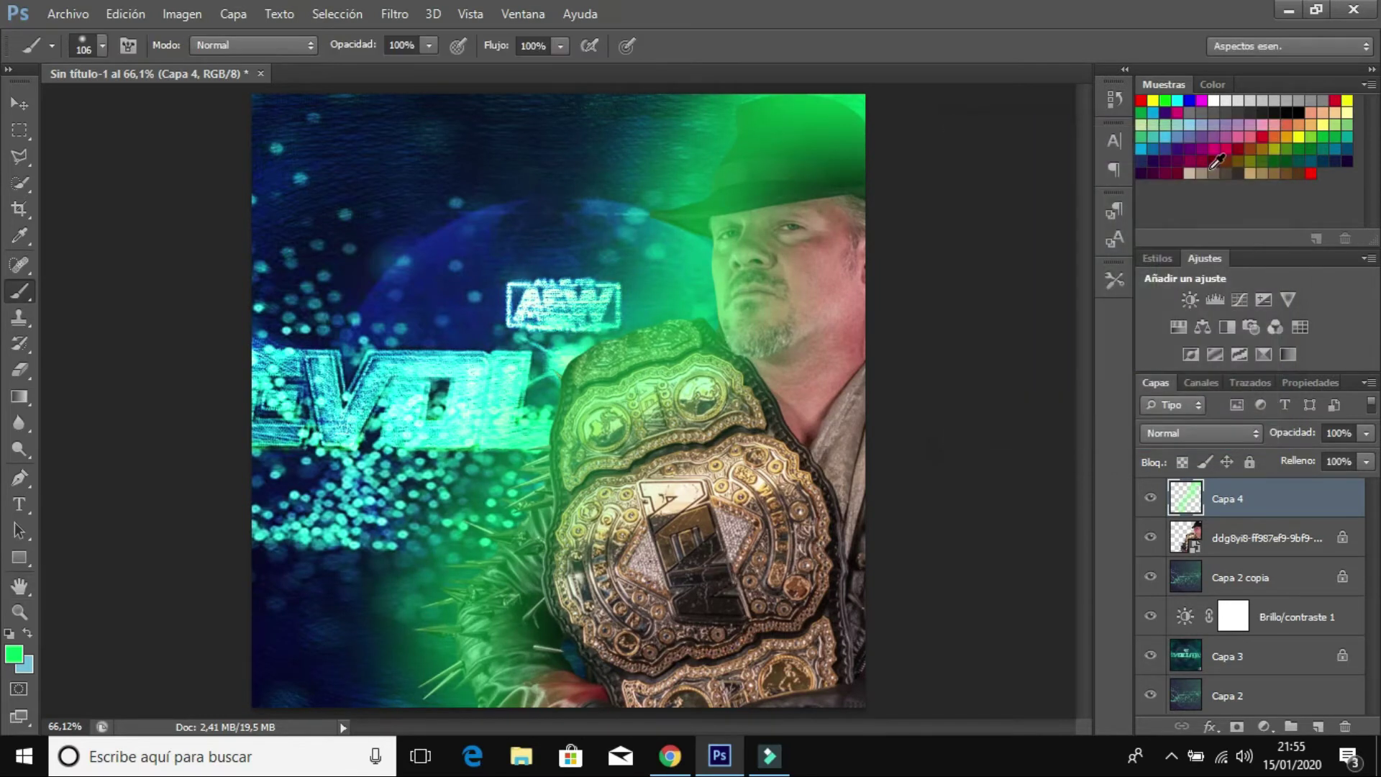
left_click(1168, 433)
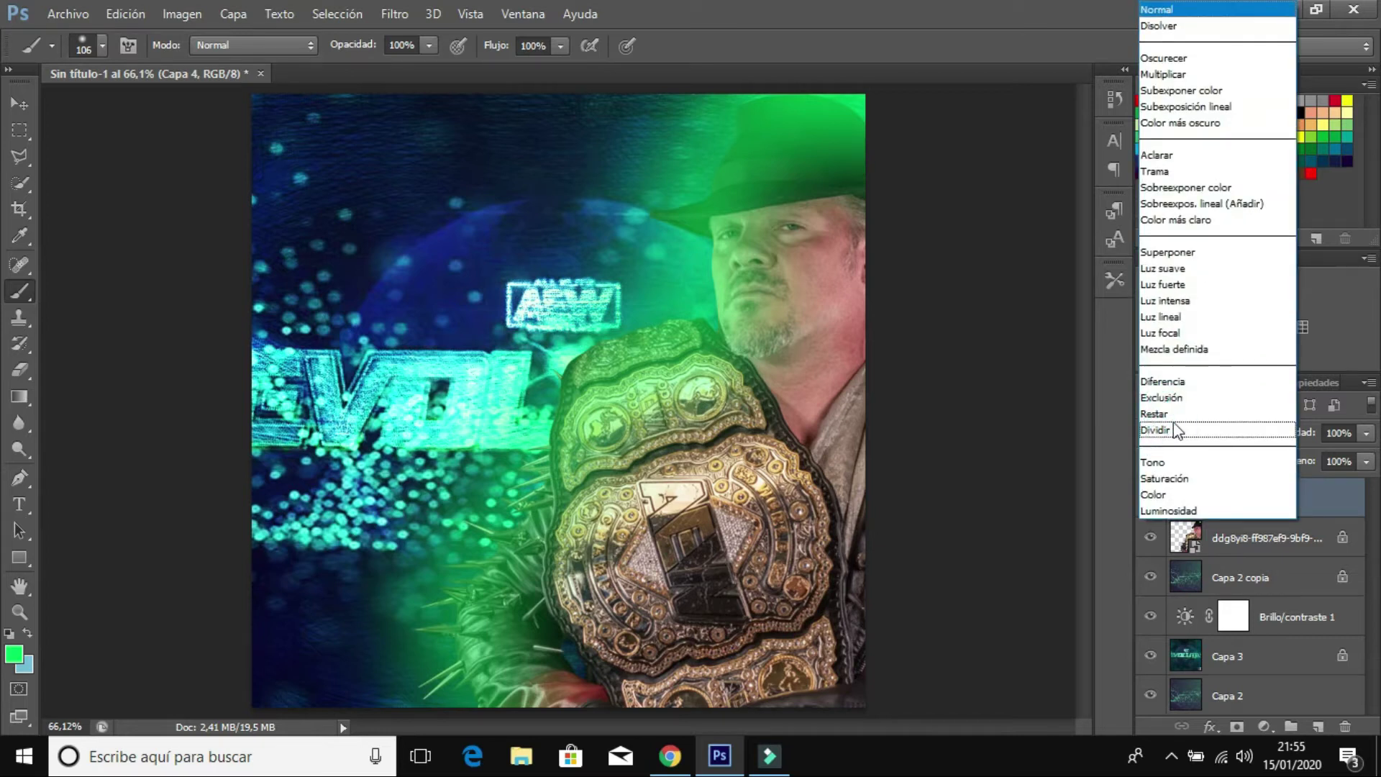
left_click(1213, 253)
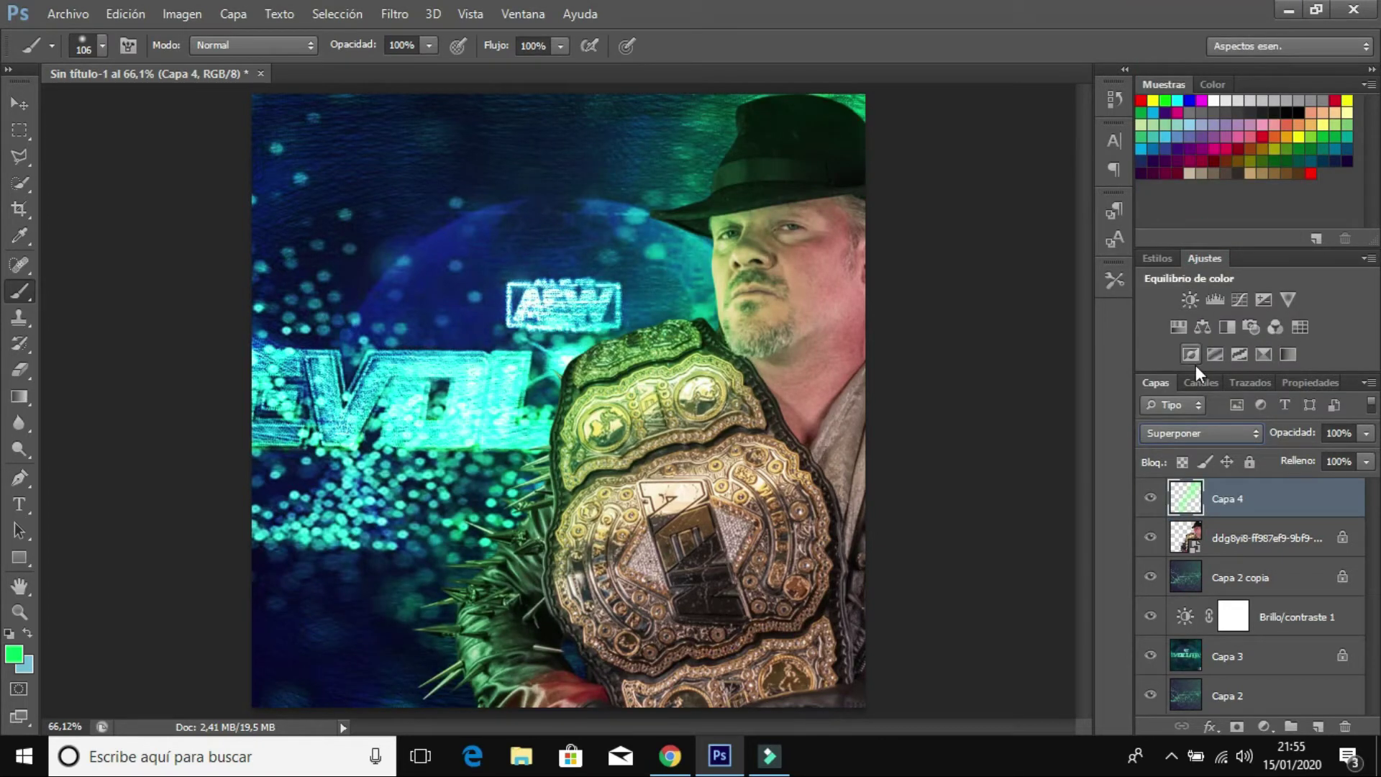
left_click(1223, 434)
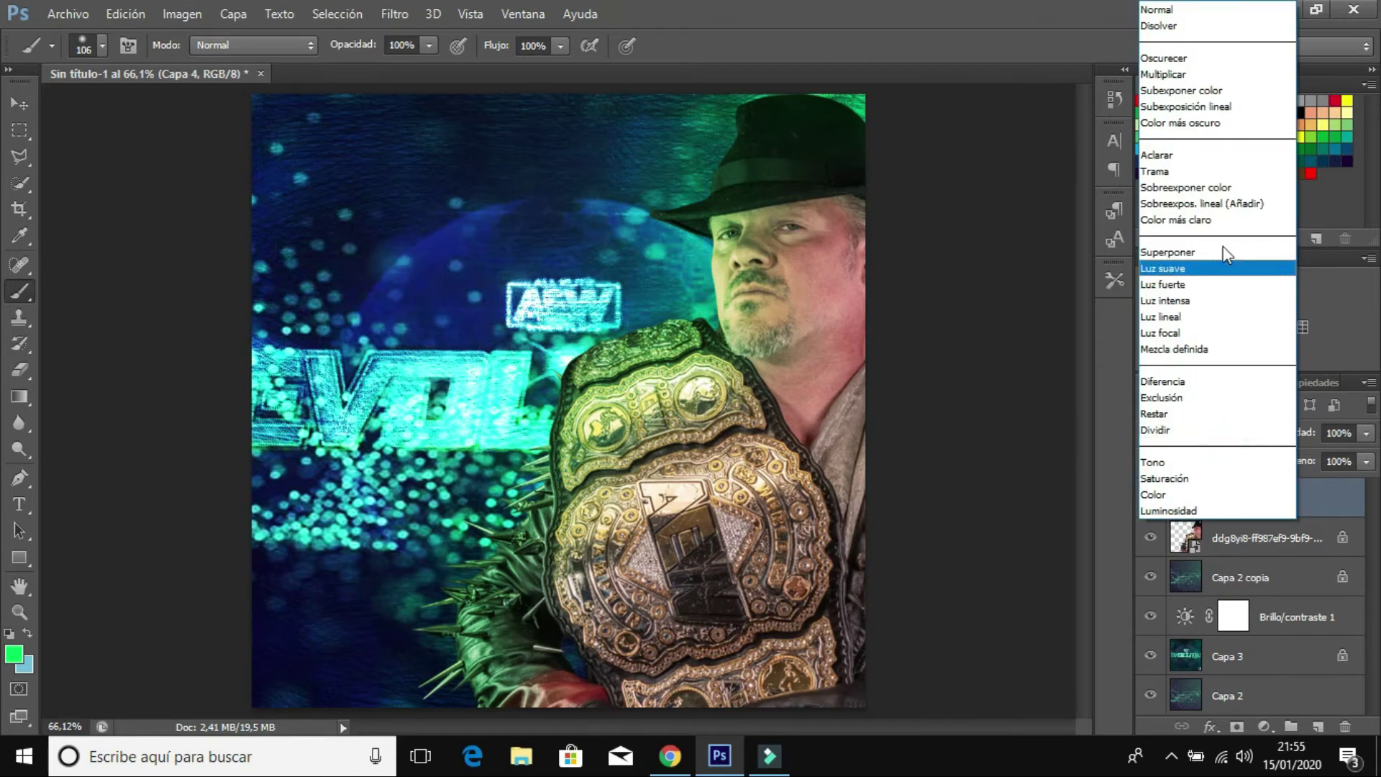
left_click(1228, 204)
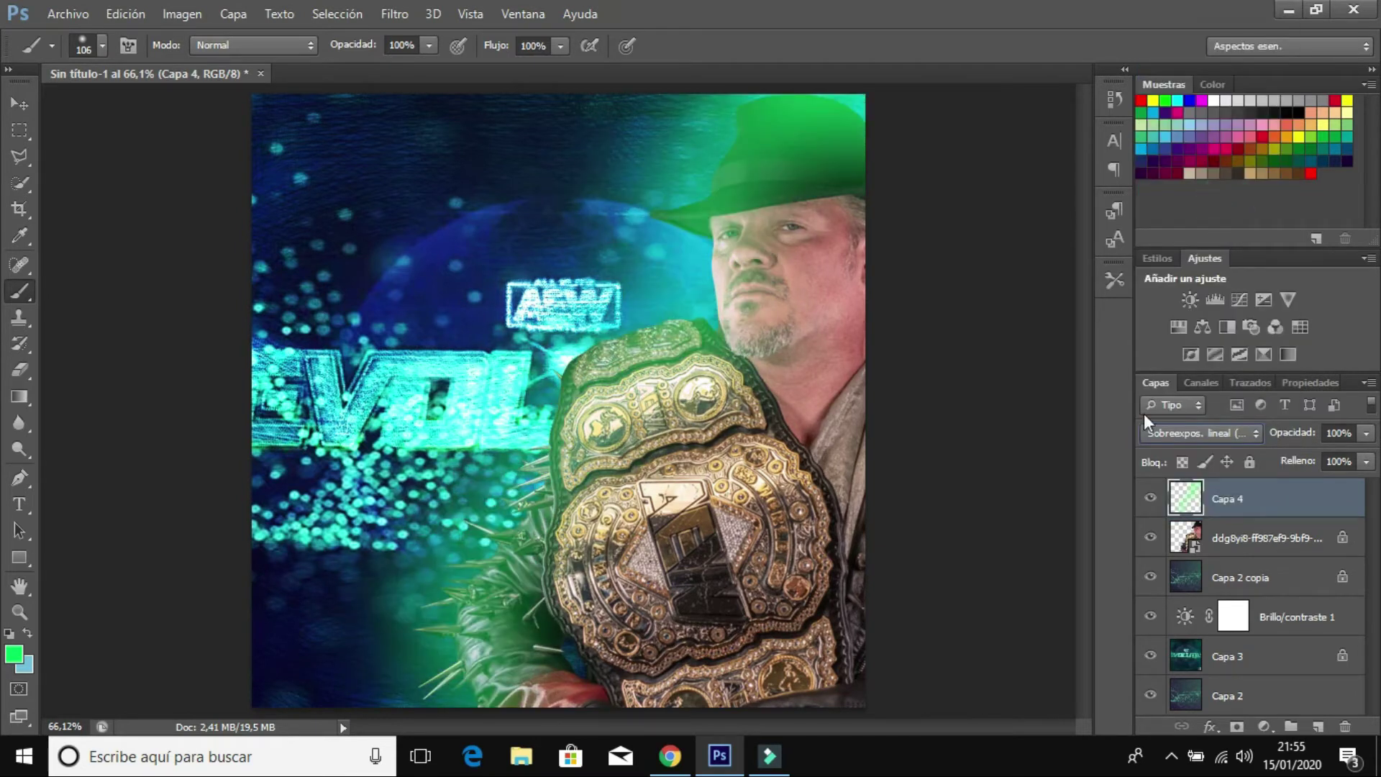
Settle Capa 4 on Luz suave blending and lock its position
left_click(1191, 436)
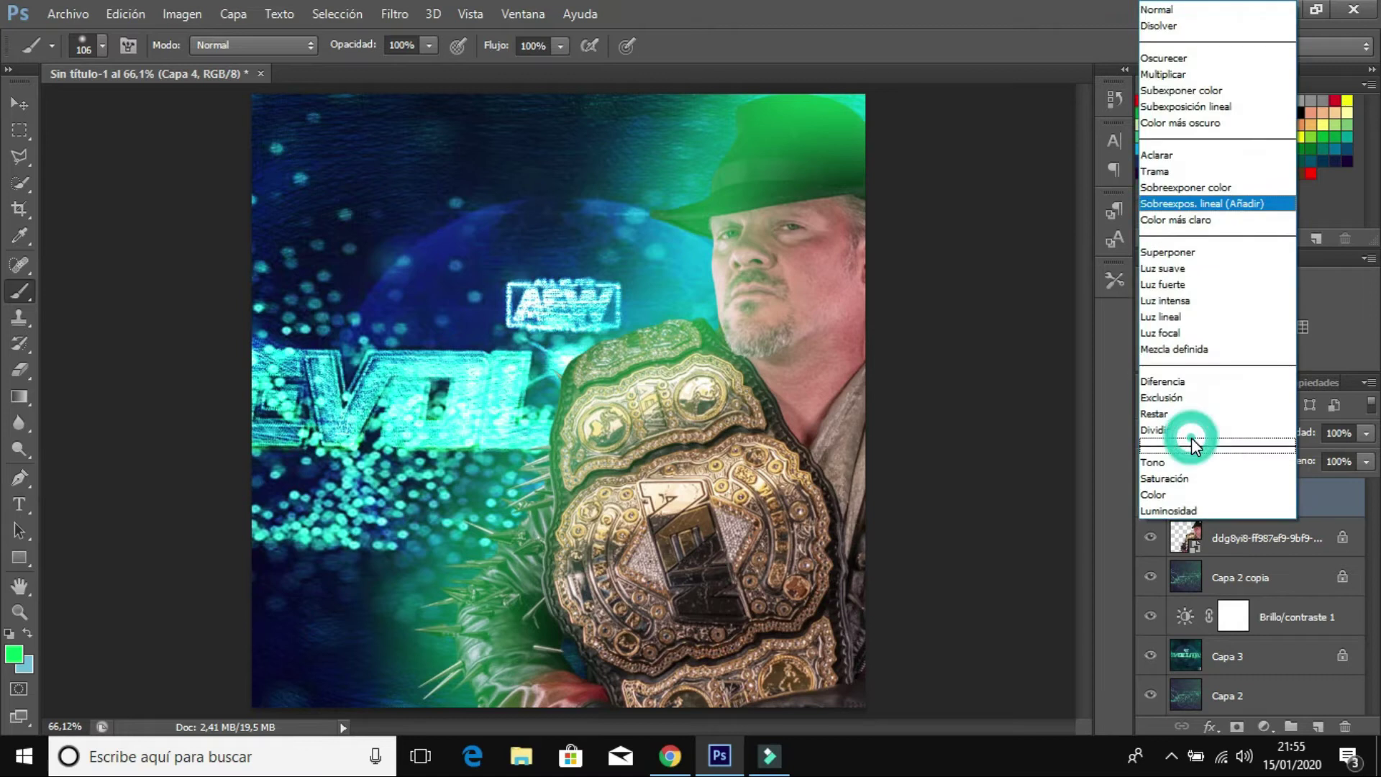
left_click(1195, 272)
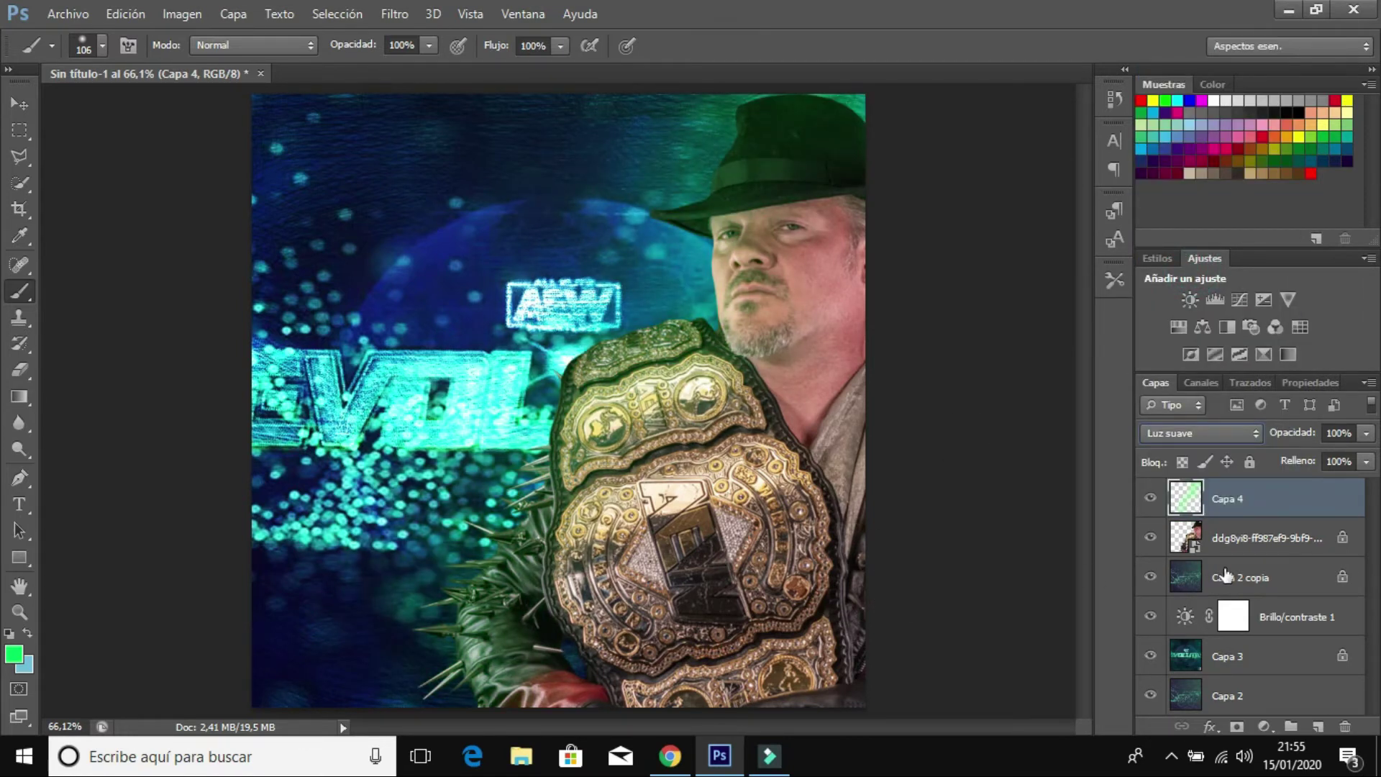
left_click(1227, 462)
Hide the glow layer and enable Color Overlay in the wrestler layer's style
left_click(1151, 500)
left_click(1357, 552)
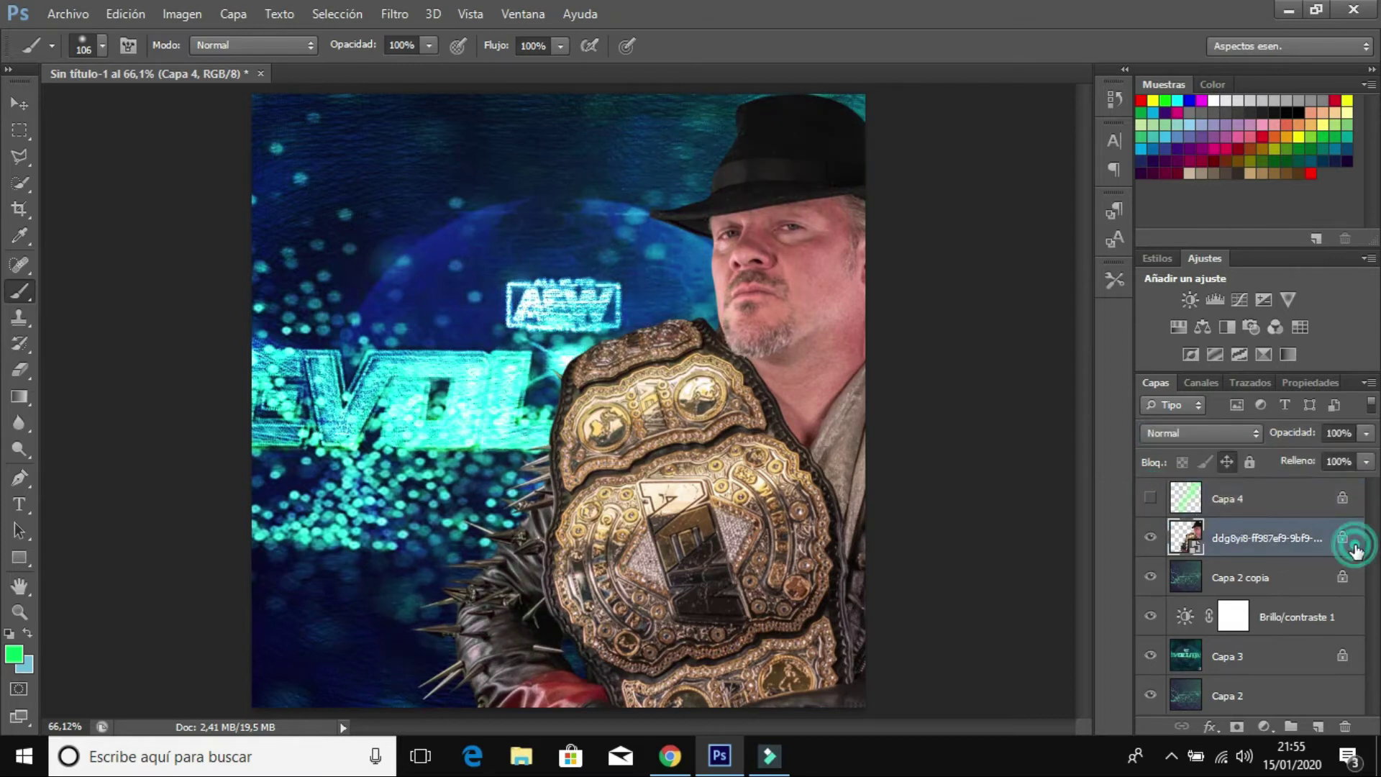
double_click(1356, 552)
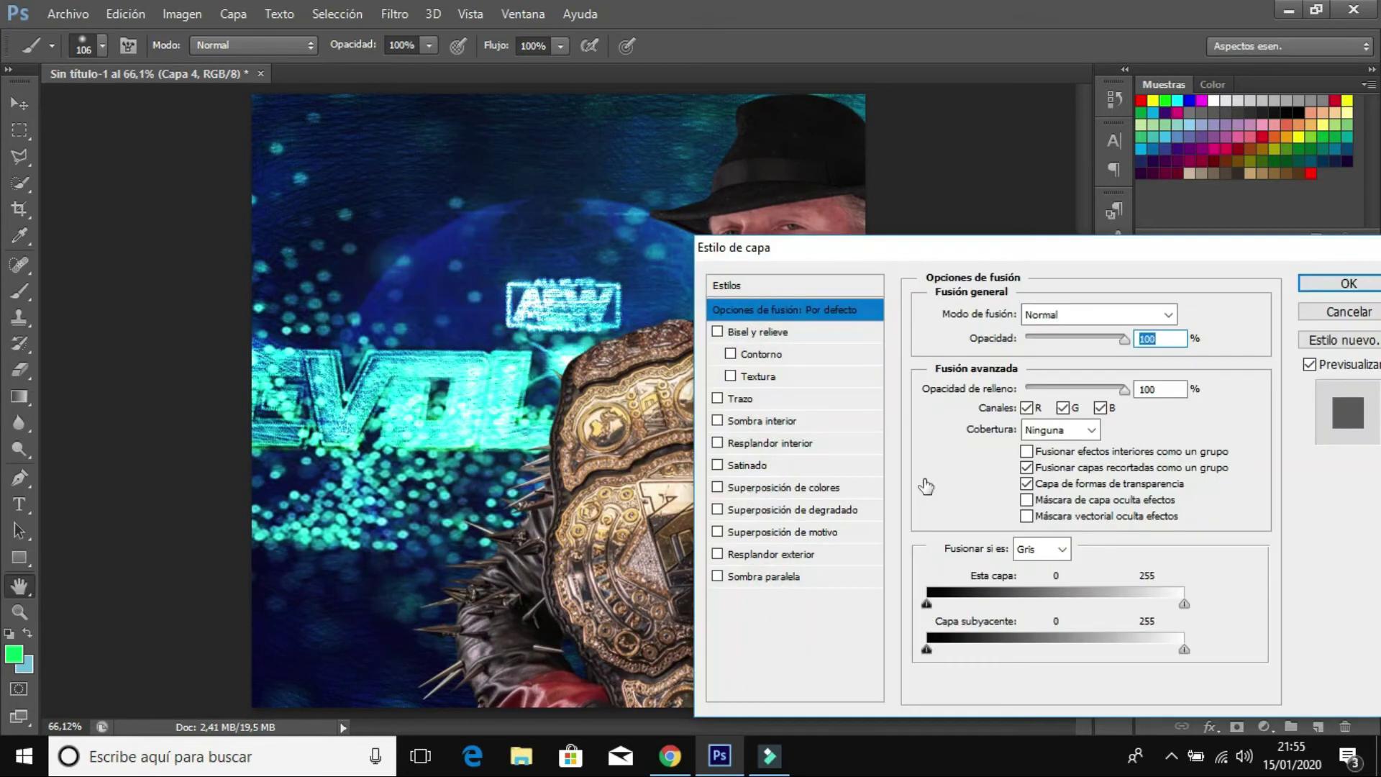
left_click(763, 488)
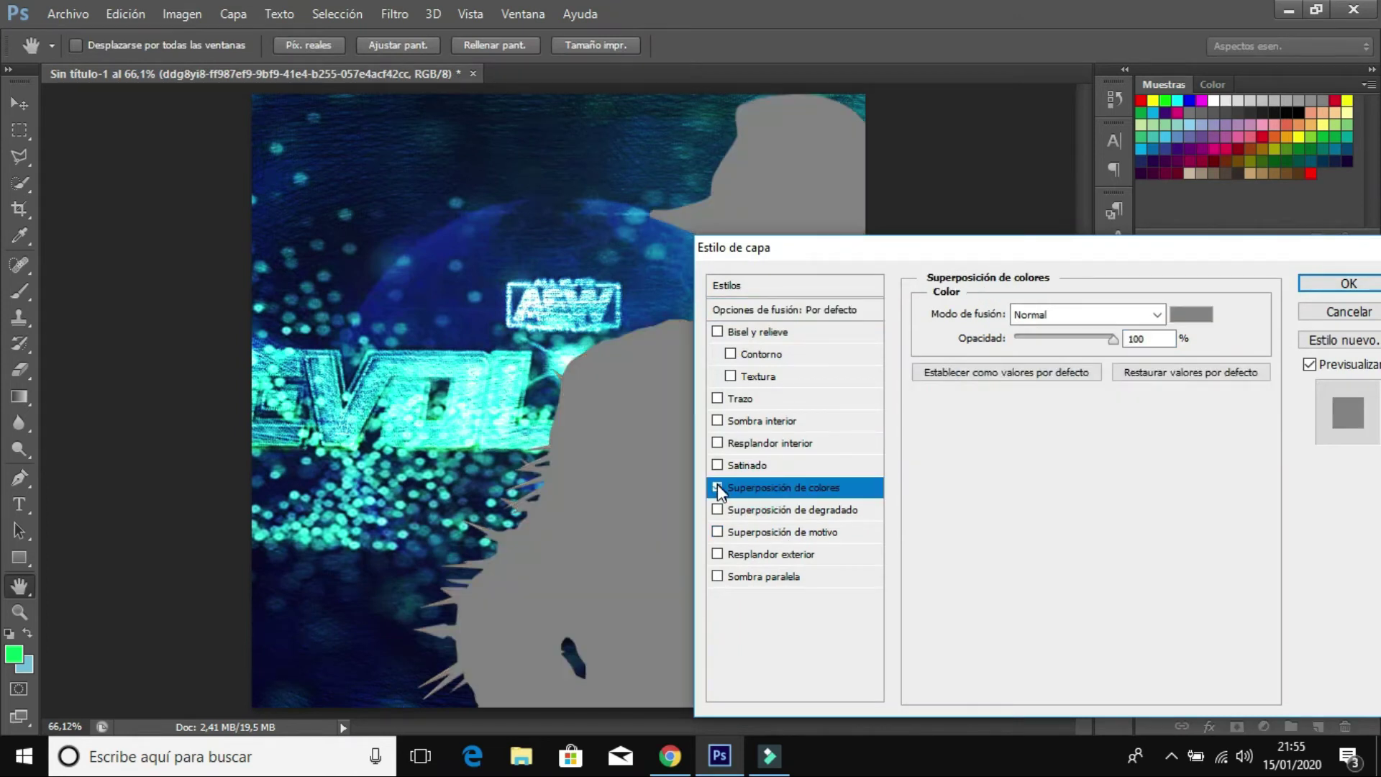
Make the colour overlay bright green 00ff5a in Superponer mode at 17% opacity
left_click(1192, 315)
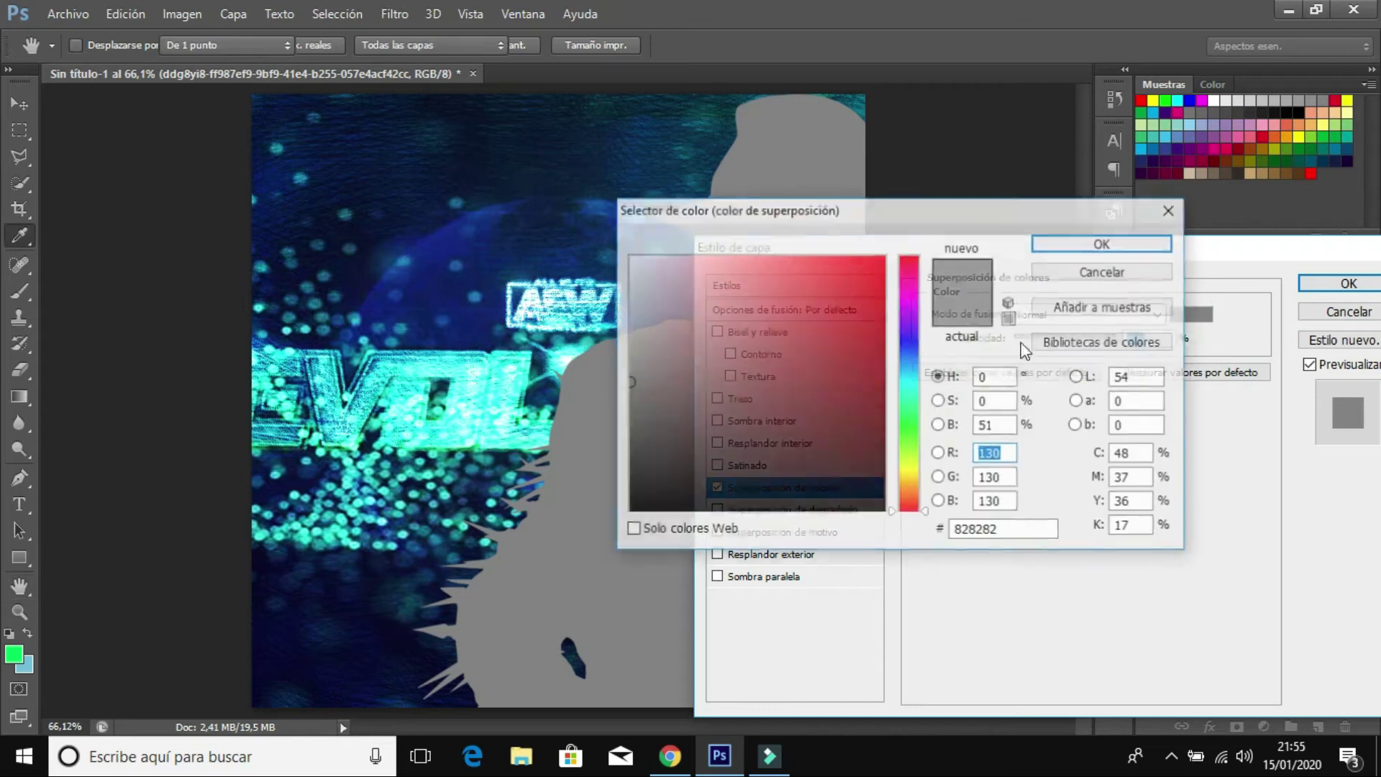
left_click(911, 413)
left_click_drag(839, 348, 886, 253)
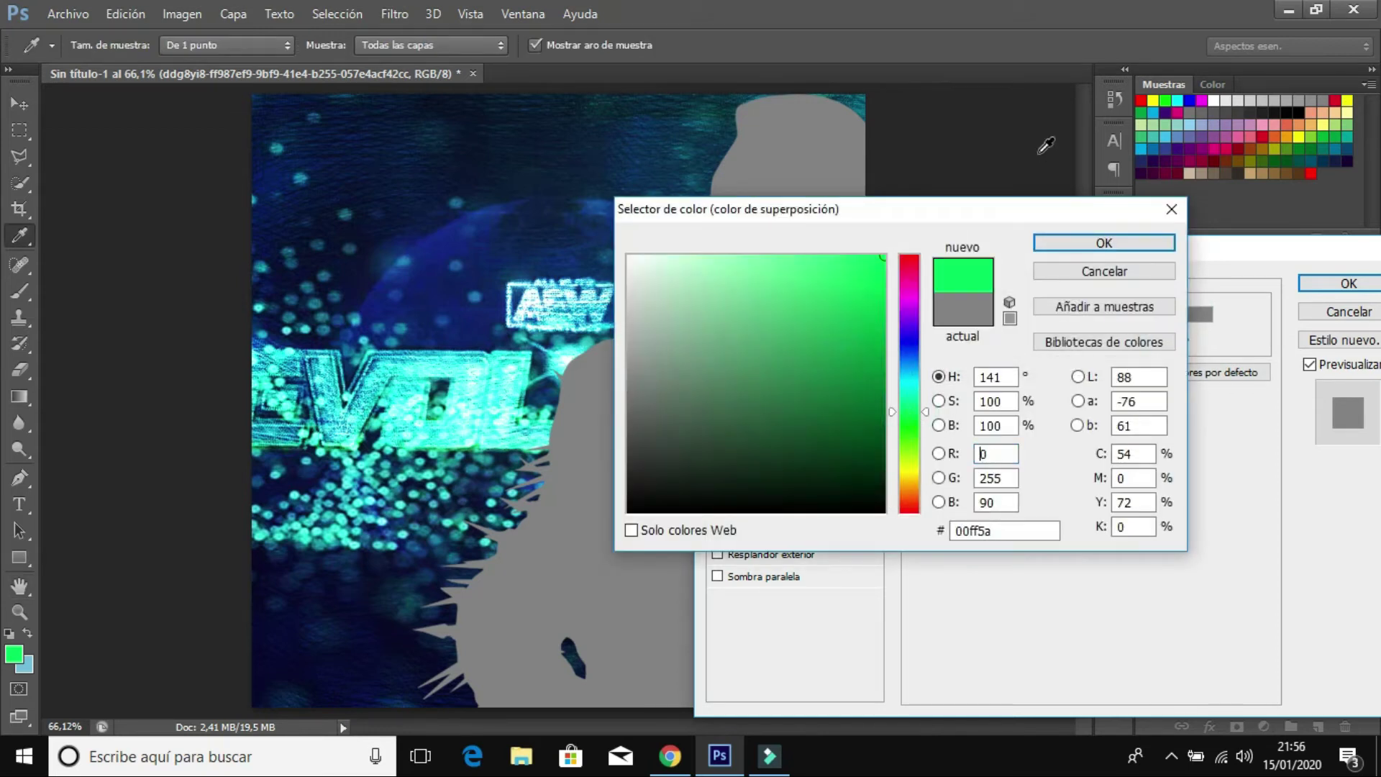
left_click(1085, 244)
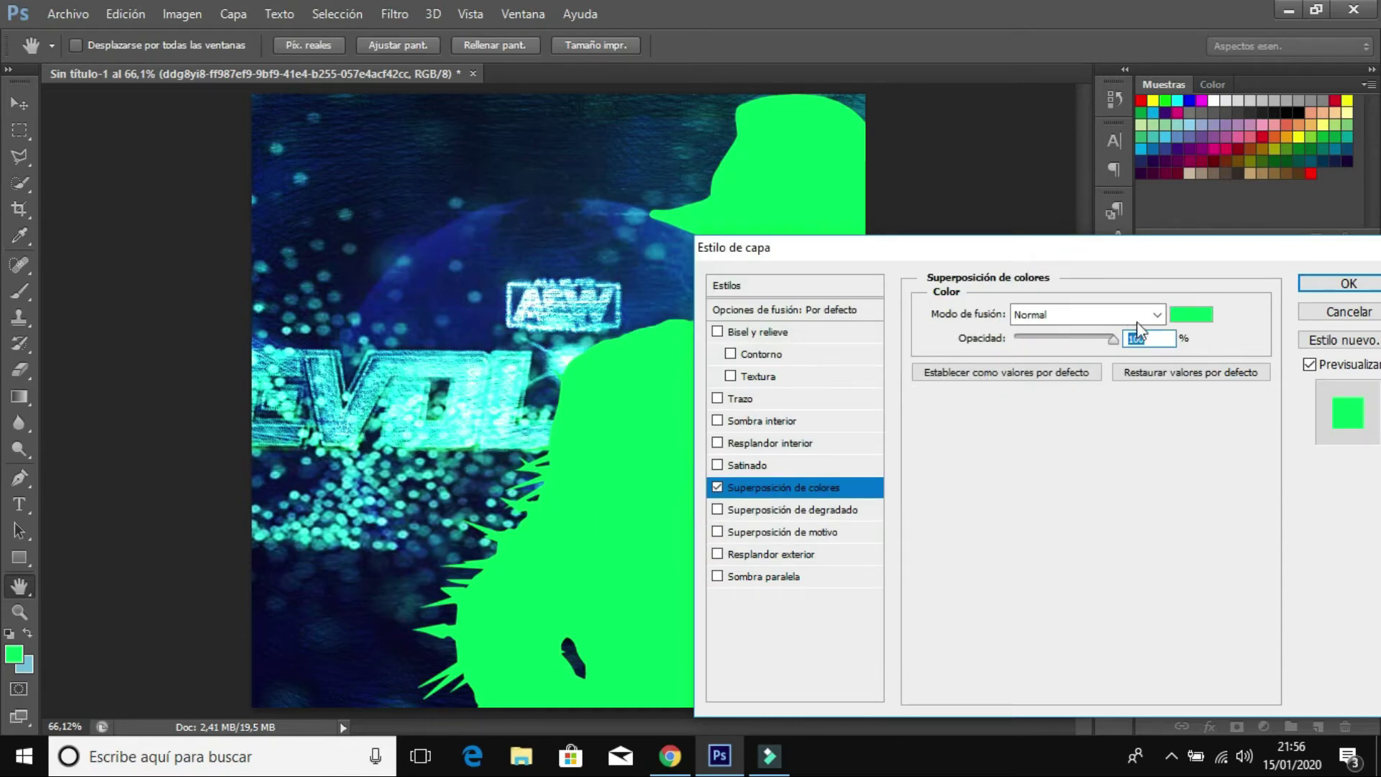
left_click(1155, 317)
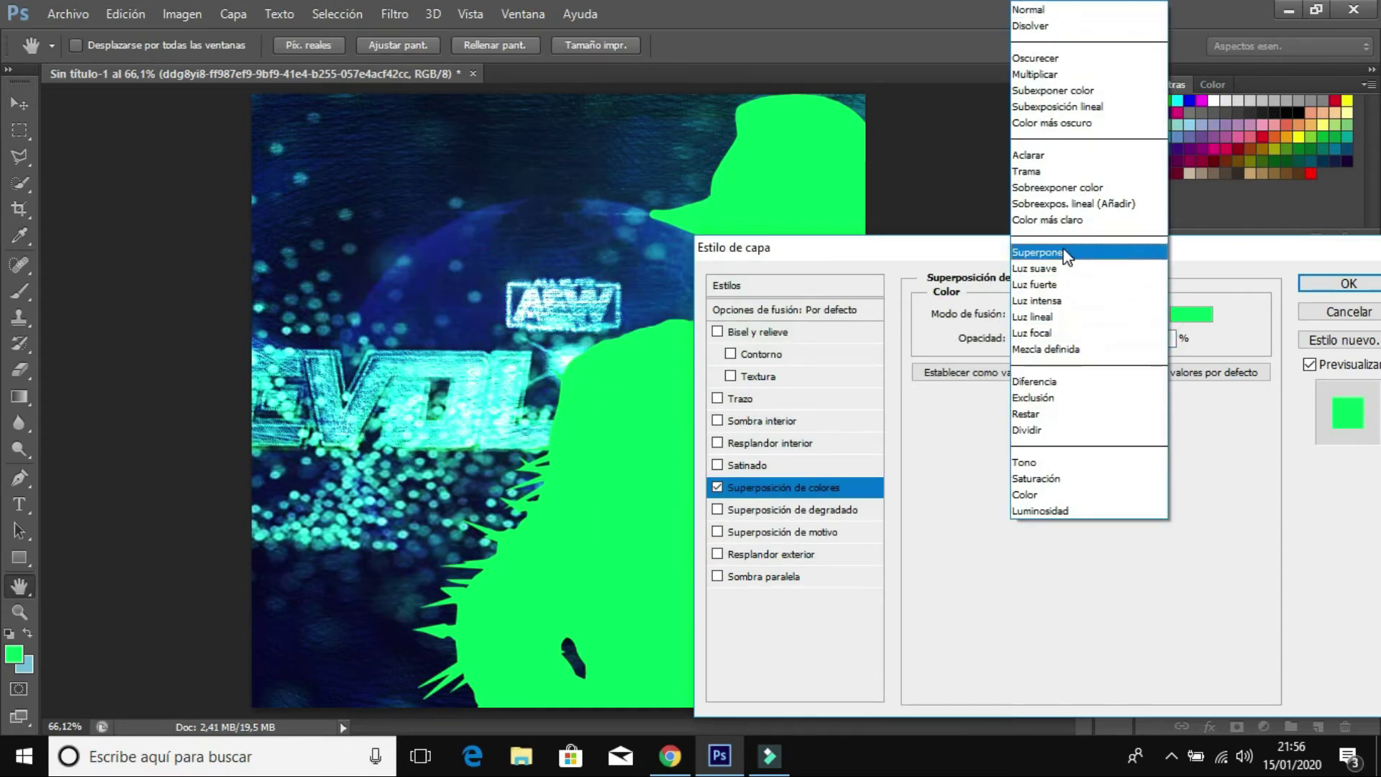
left_click(1066, 253)
left_click(1046, 338)
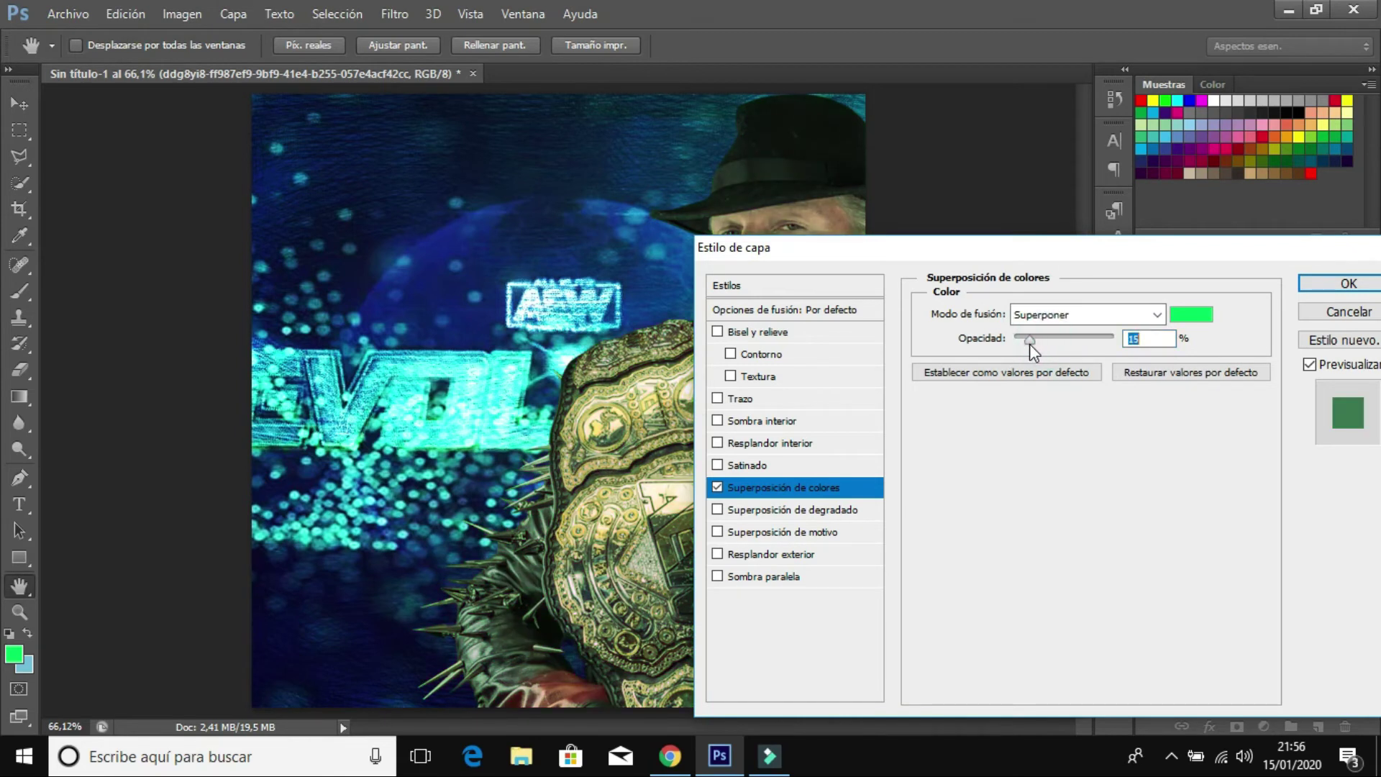
left_click_drag(1030, 346, 1032, 346)
Enable a bright green Inner Glow with a size of 54 px
left_click(761, 445)
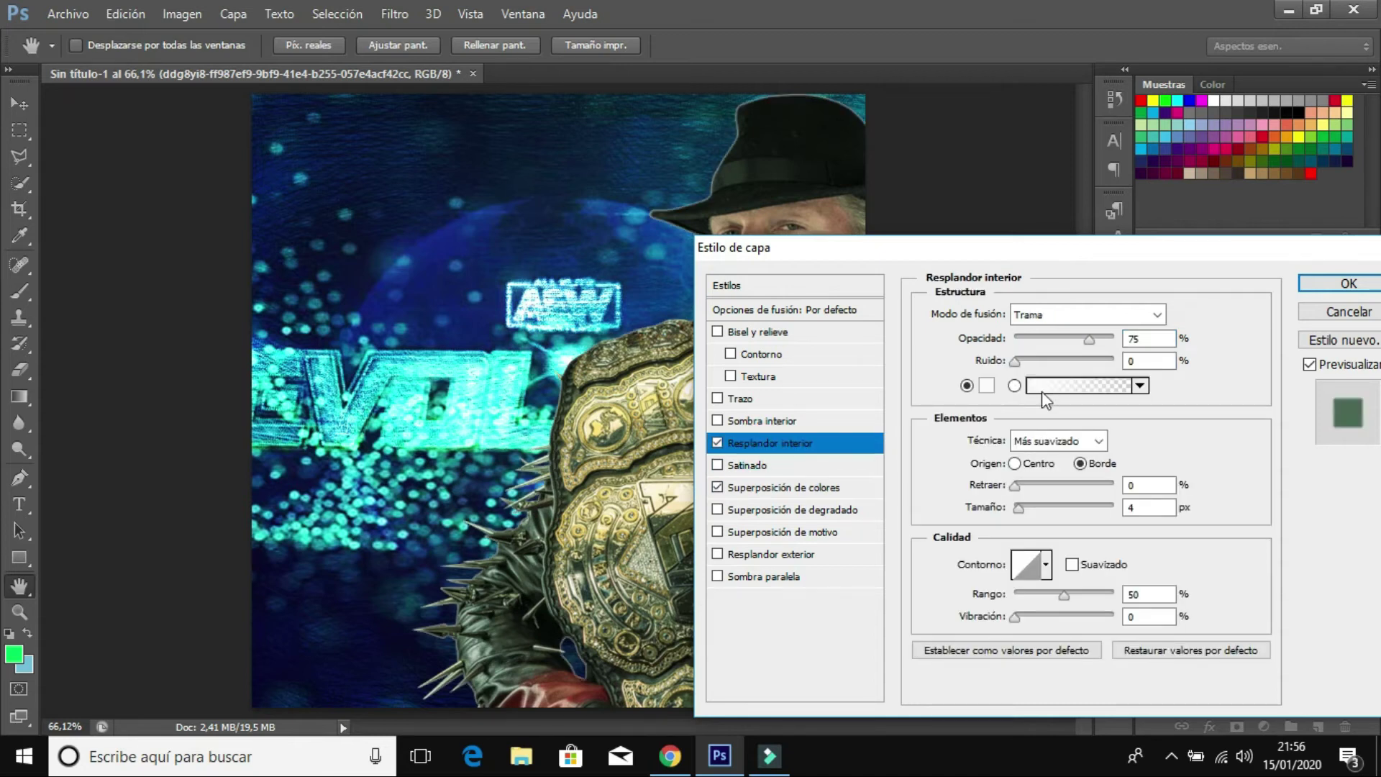
left_click(987, 386)
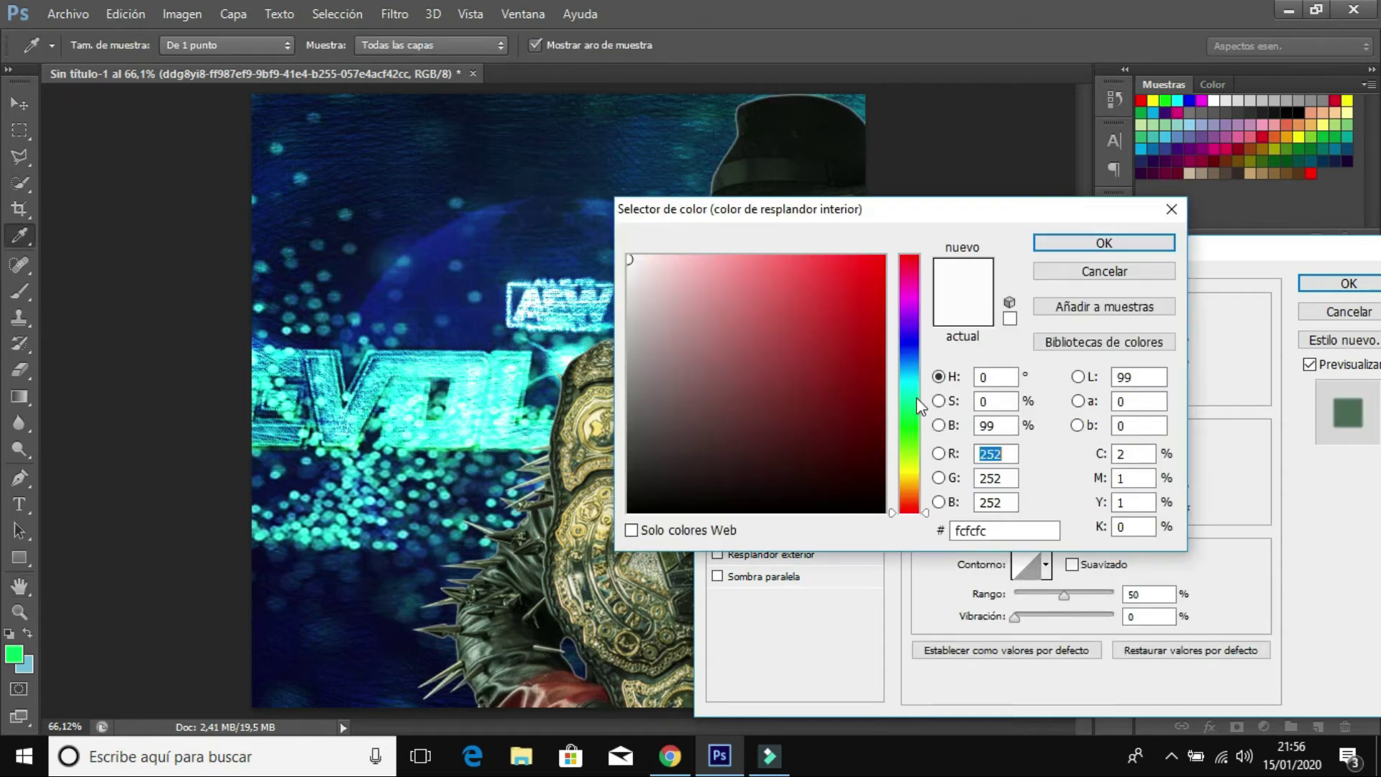
left_click(905, 440)
left_click_drag(773, 374, 1051, 189)
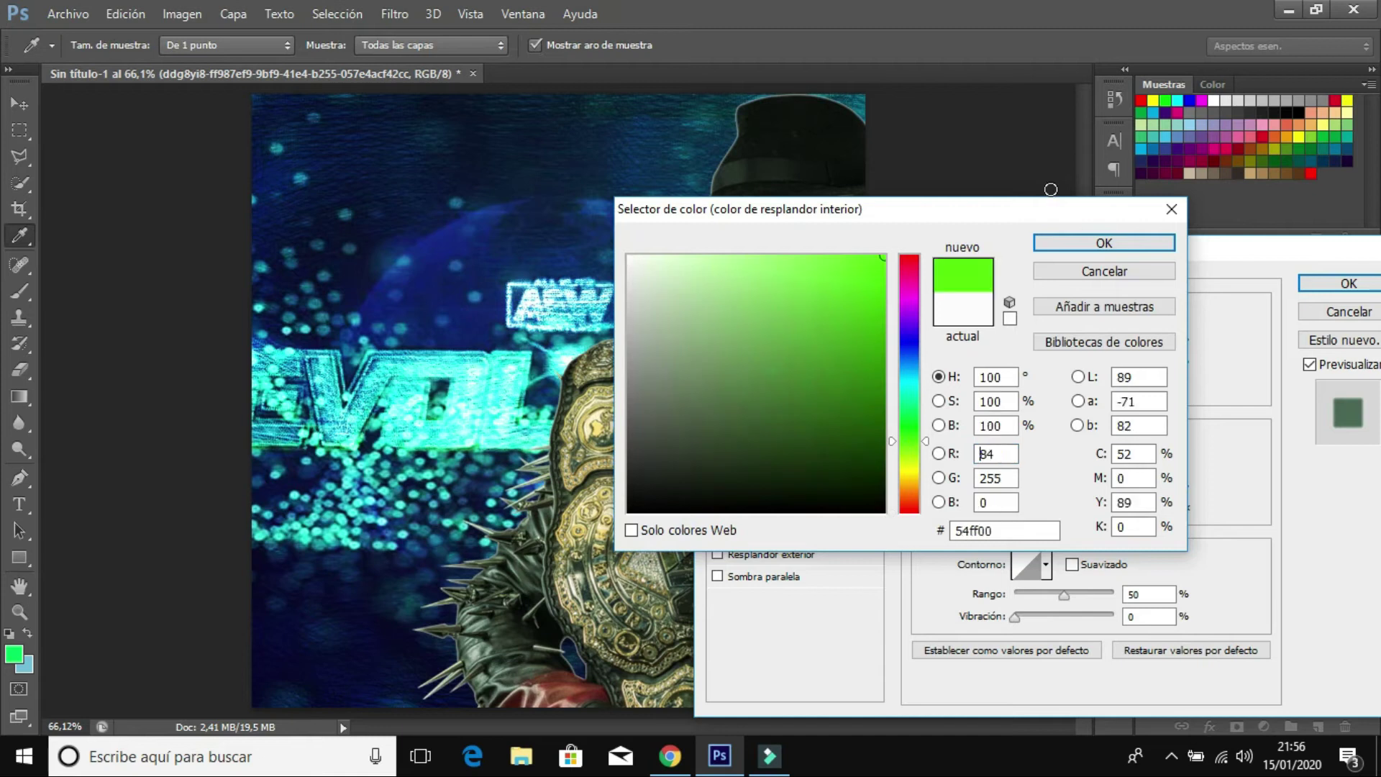
left_click(1072, 247)
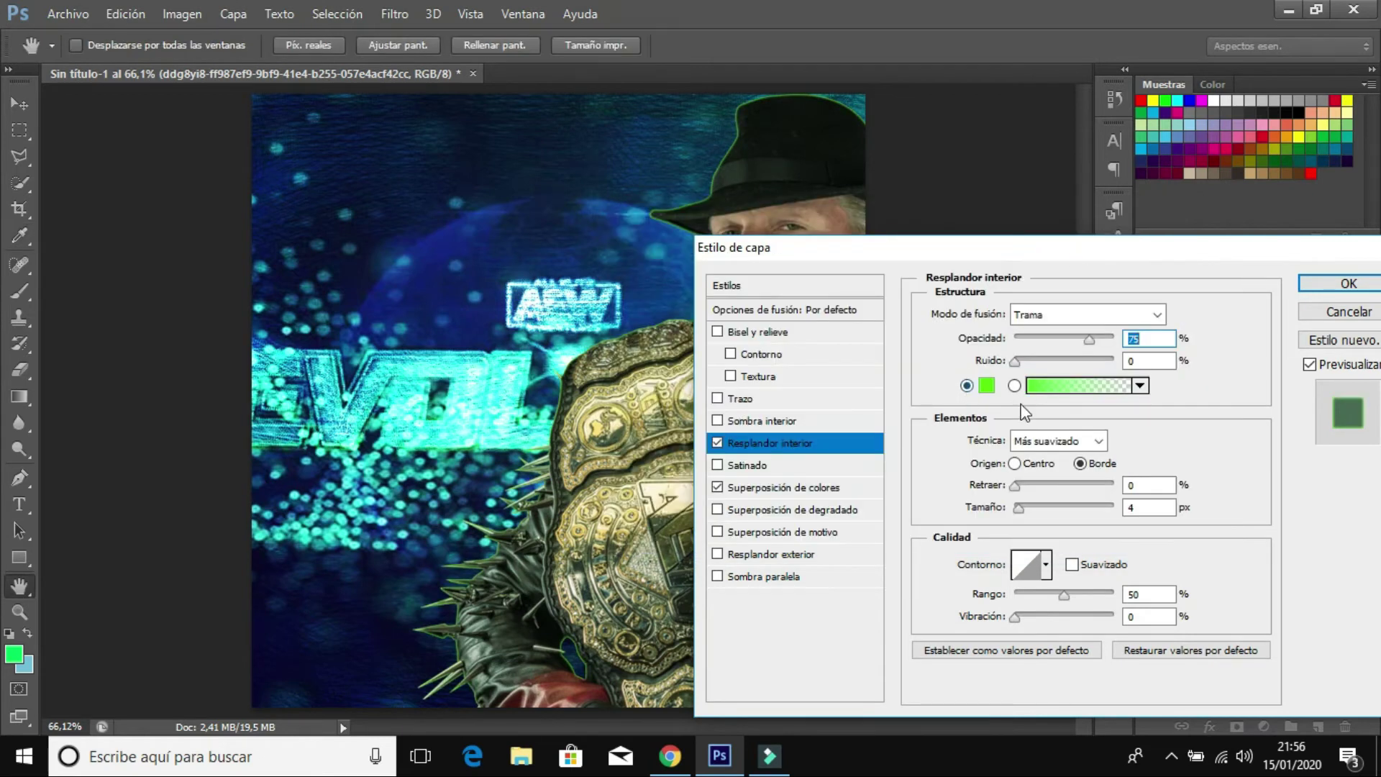
left_click(1028, 508)
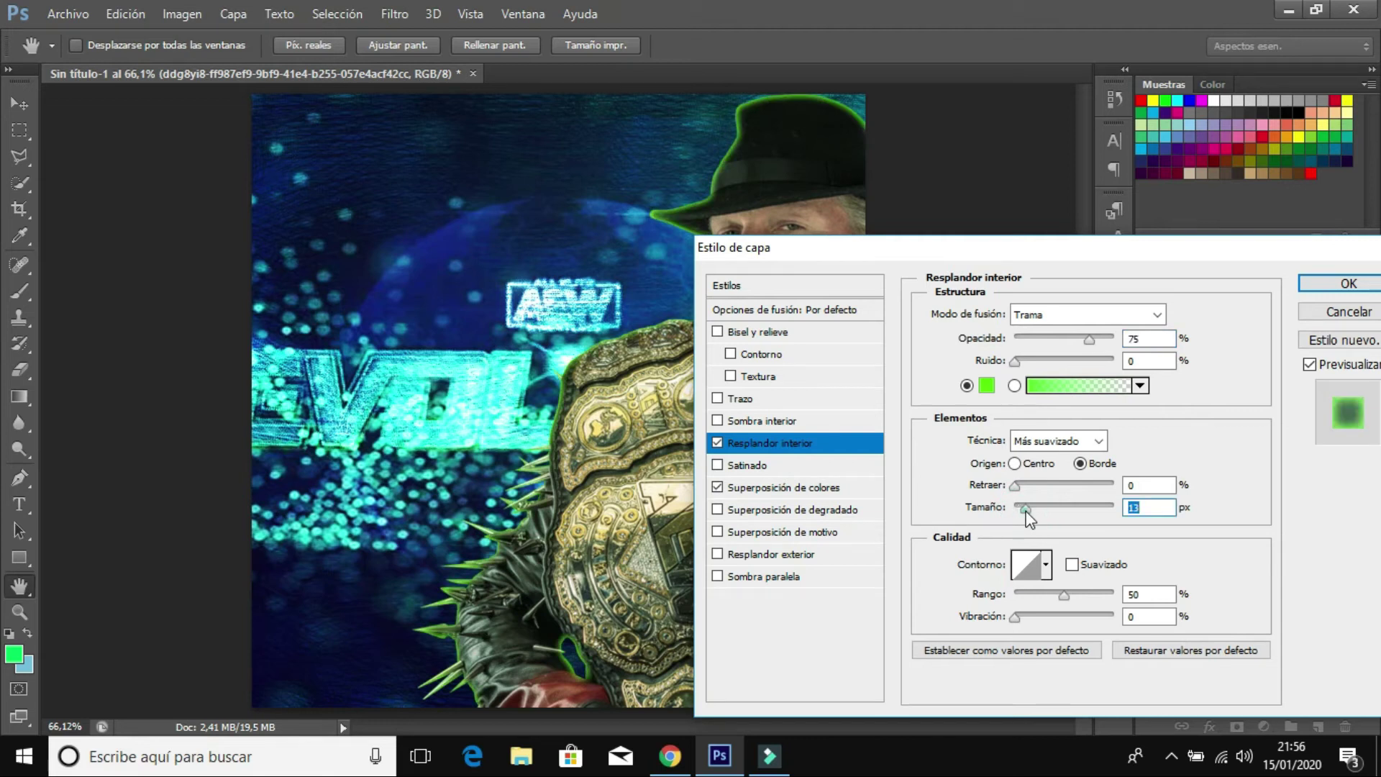
mouse_move(1028, 508)
left_mouse_down()
mouse_move(1042, 508)
mouse_move(1026, 483)
left_mouse_up()
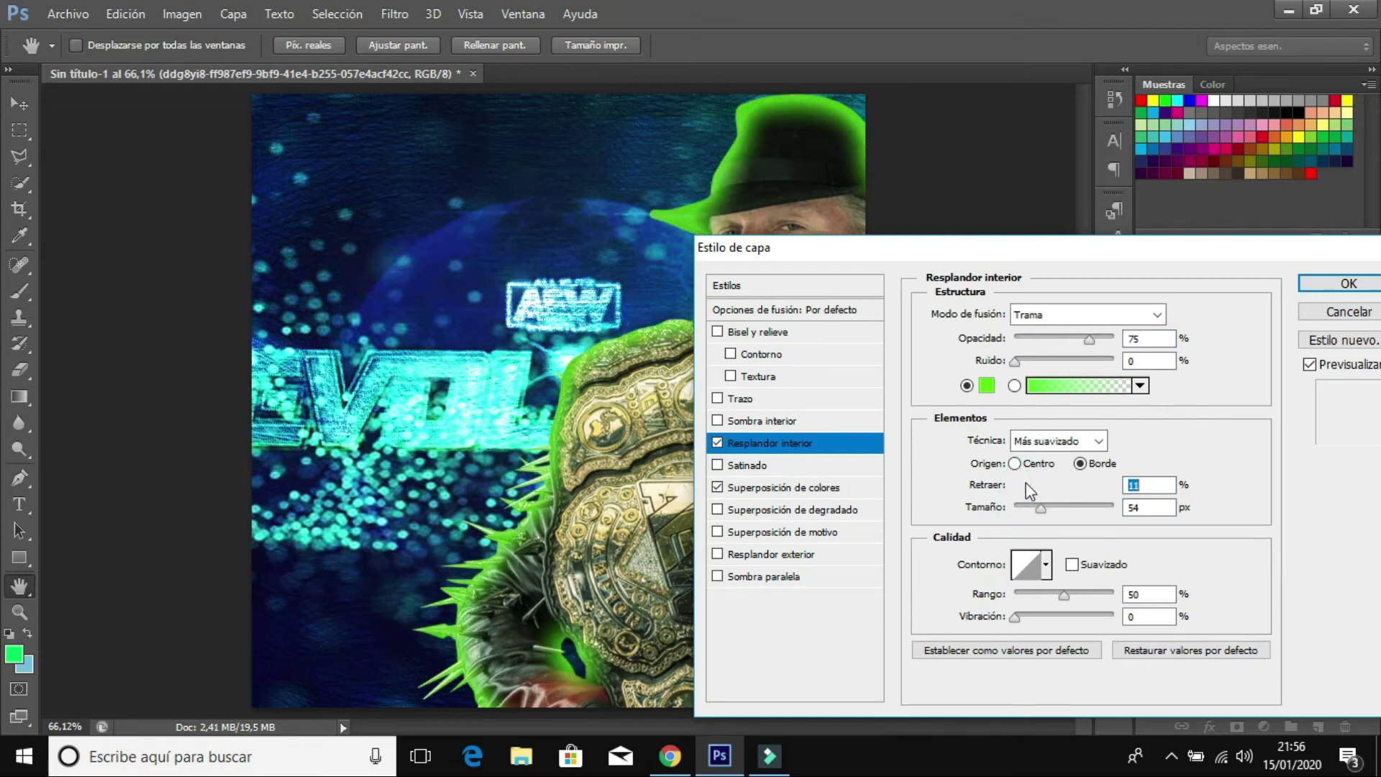
Set the inner glow to Superponer with 8% choke and save the effects as style Estilo 126
left_click(1061, 317)
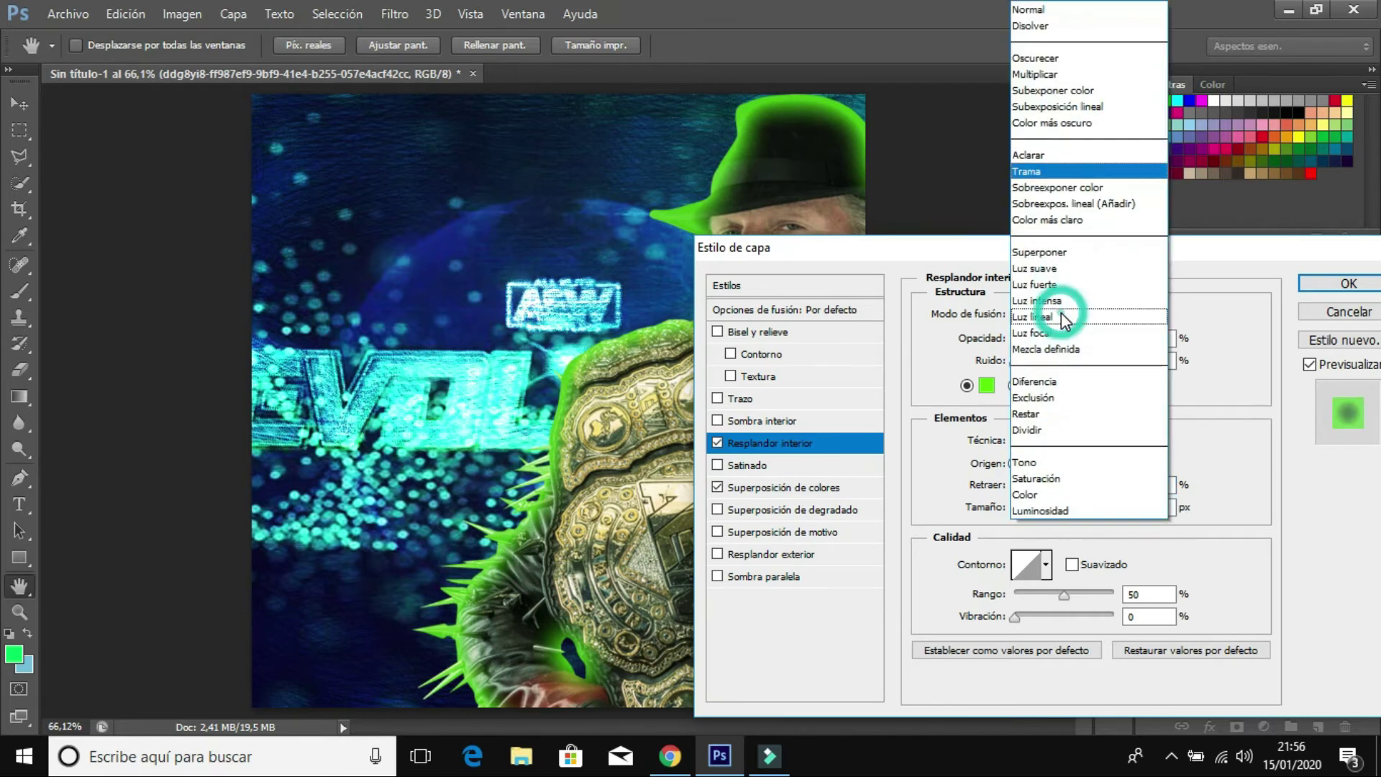
left_click(1068, 251)
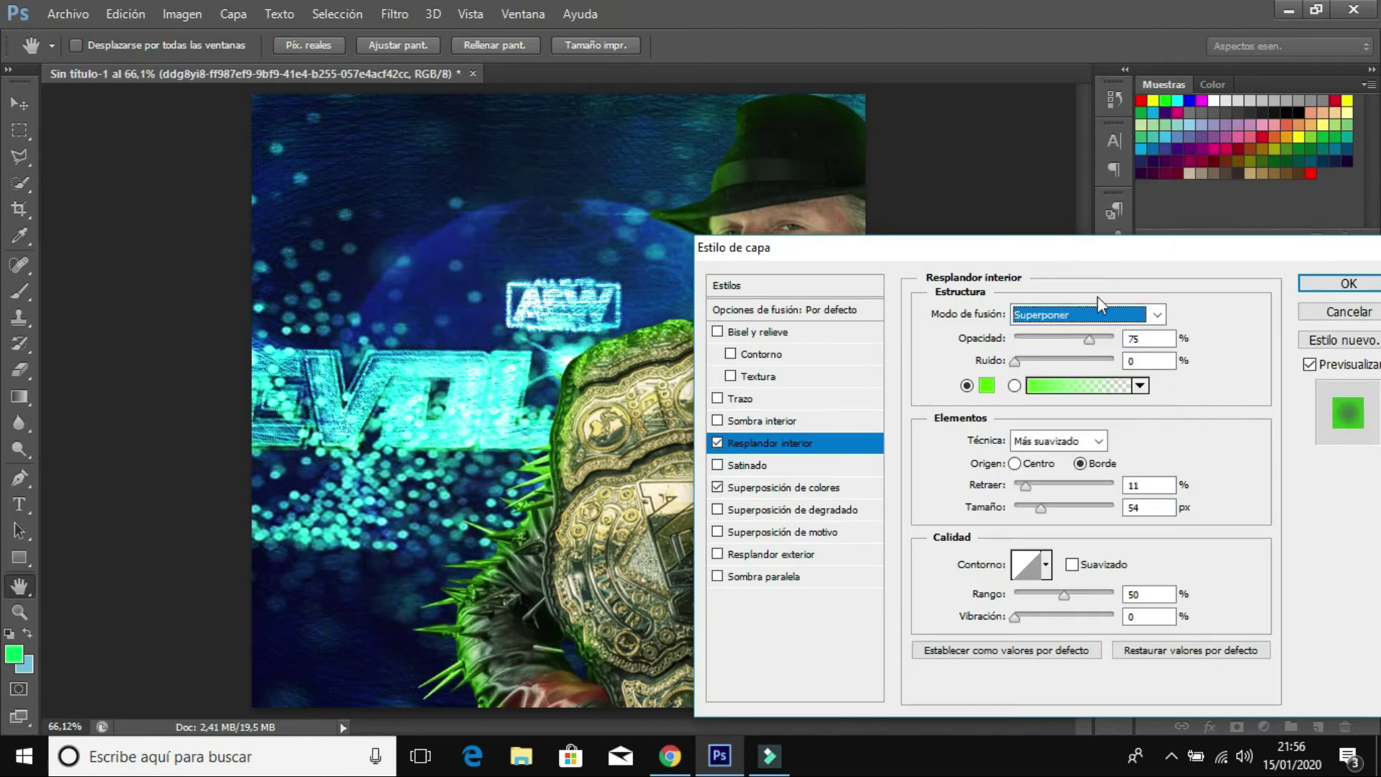
left_click(1023, 487)
left_click_drag(1024, 486, 1021, 485)
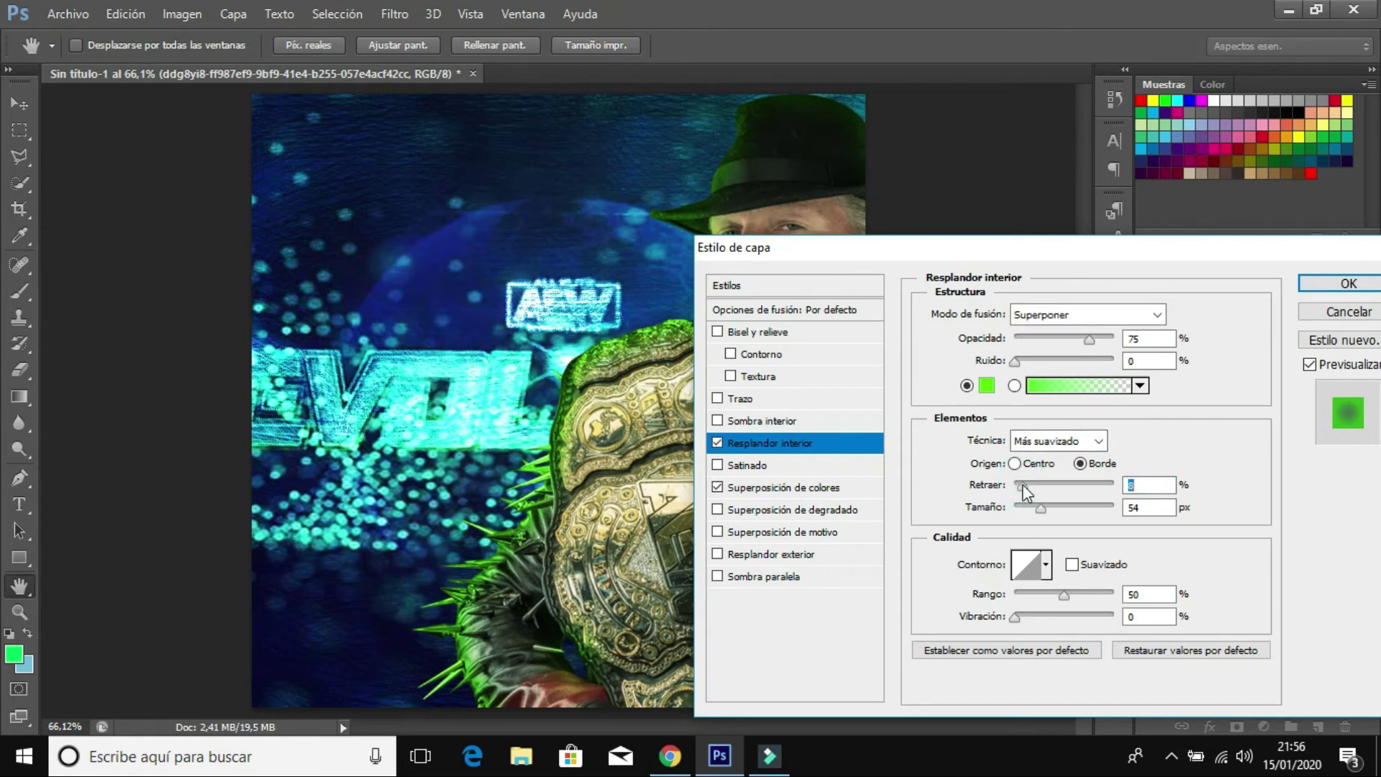
left_click(1335, 341)
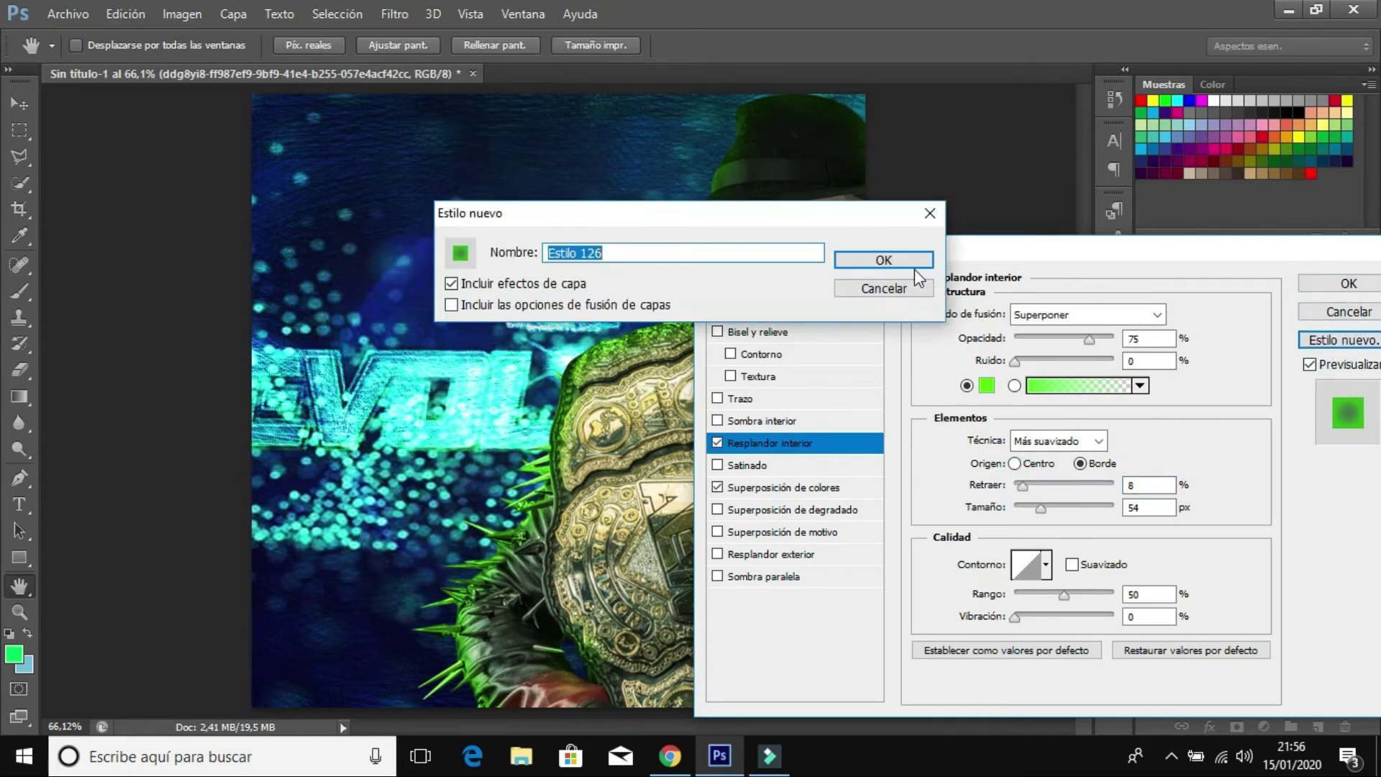
left_click(915, 262)
Apply the layer style and make Capa 2 copia the active layer
left_click(1349, 284)
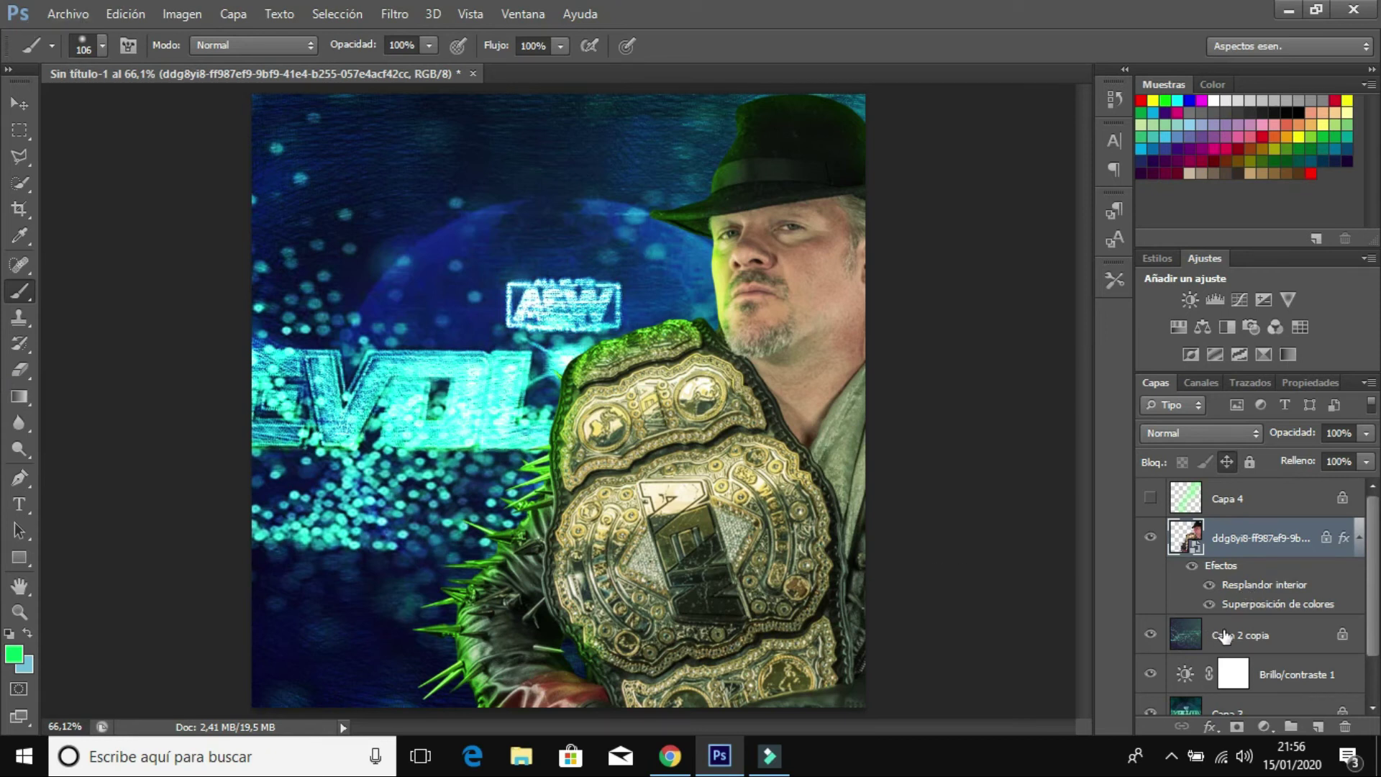
left_click(1227, 635)
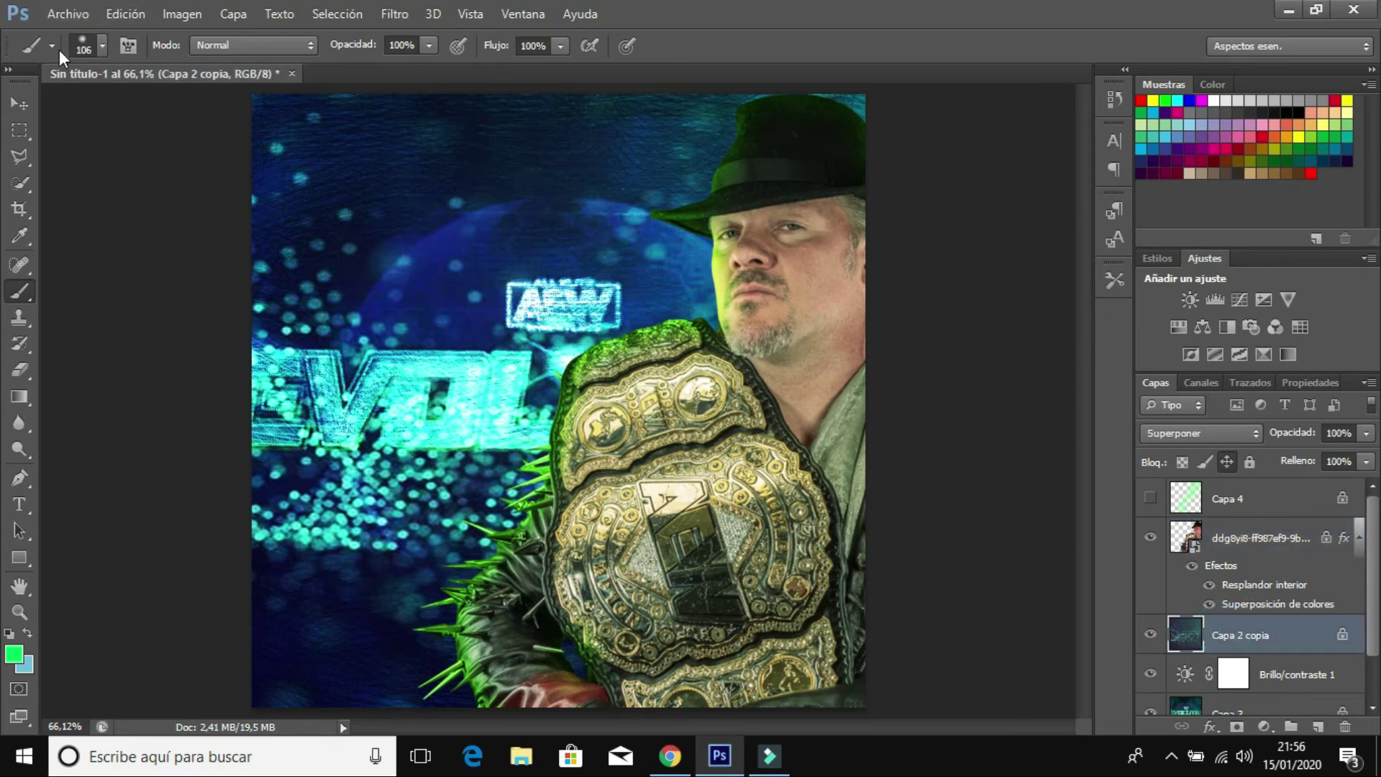
left_click(28, 105)
Place the towel-wearing wrestler's photo from the All SuperStars folder
left_click(68, 14)
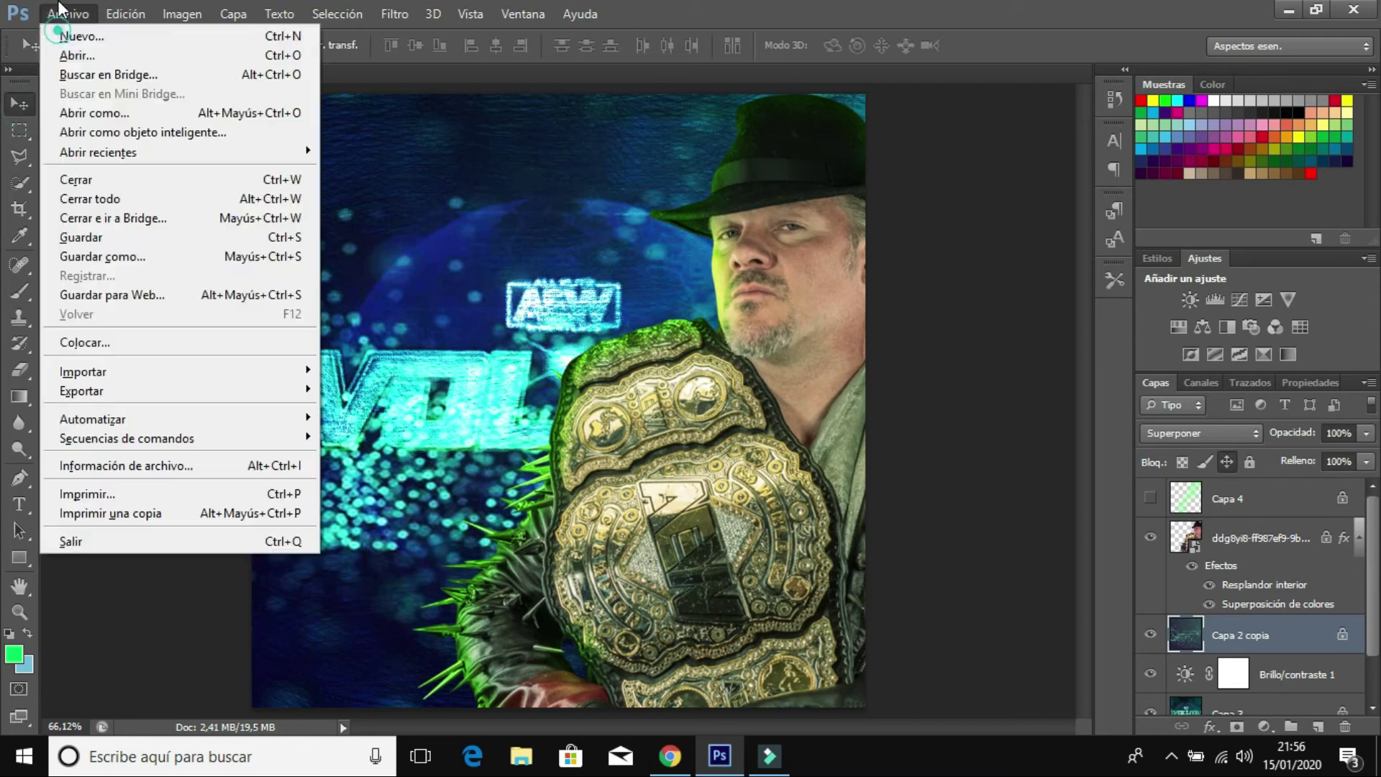
left_click(137, 342)
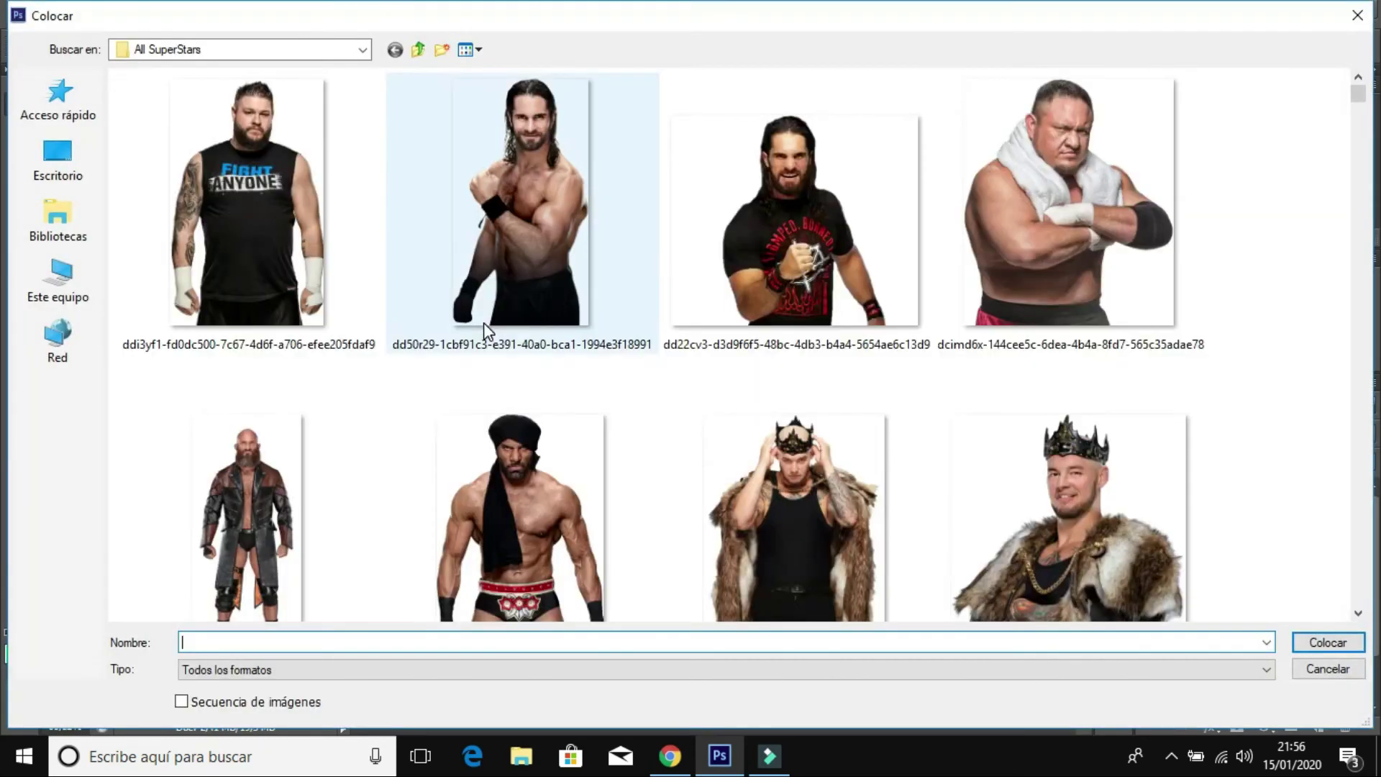
left_click(478, 319)
double_click(985, 257)
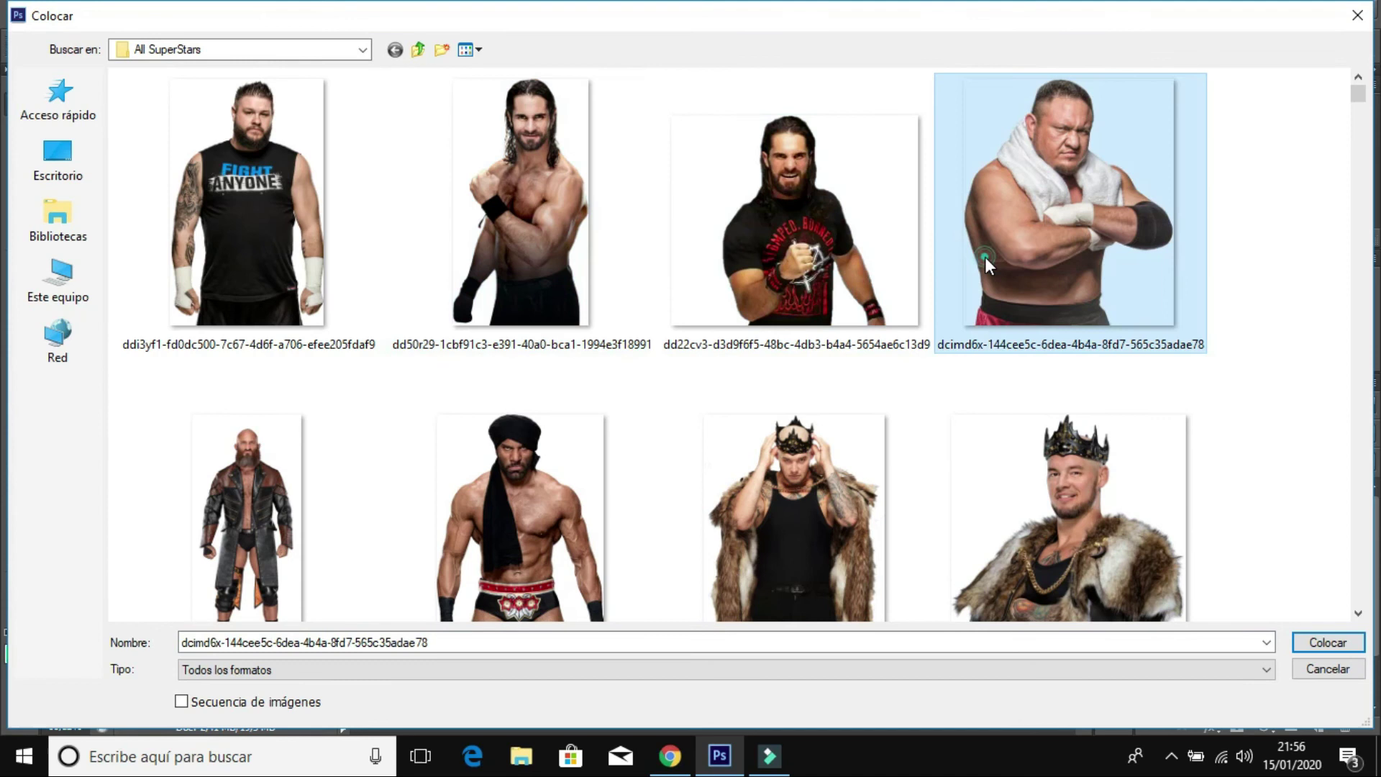
Scale the towel-wearing wrestler to about 180% on the left and move his layer above the first wrestler
left_click_drag(532, 321, 480, 272)
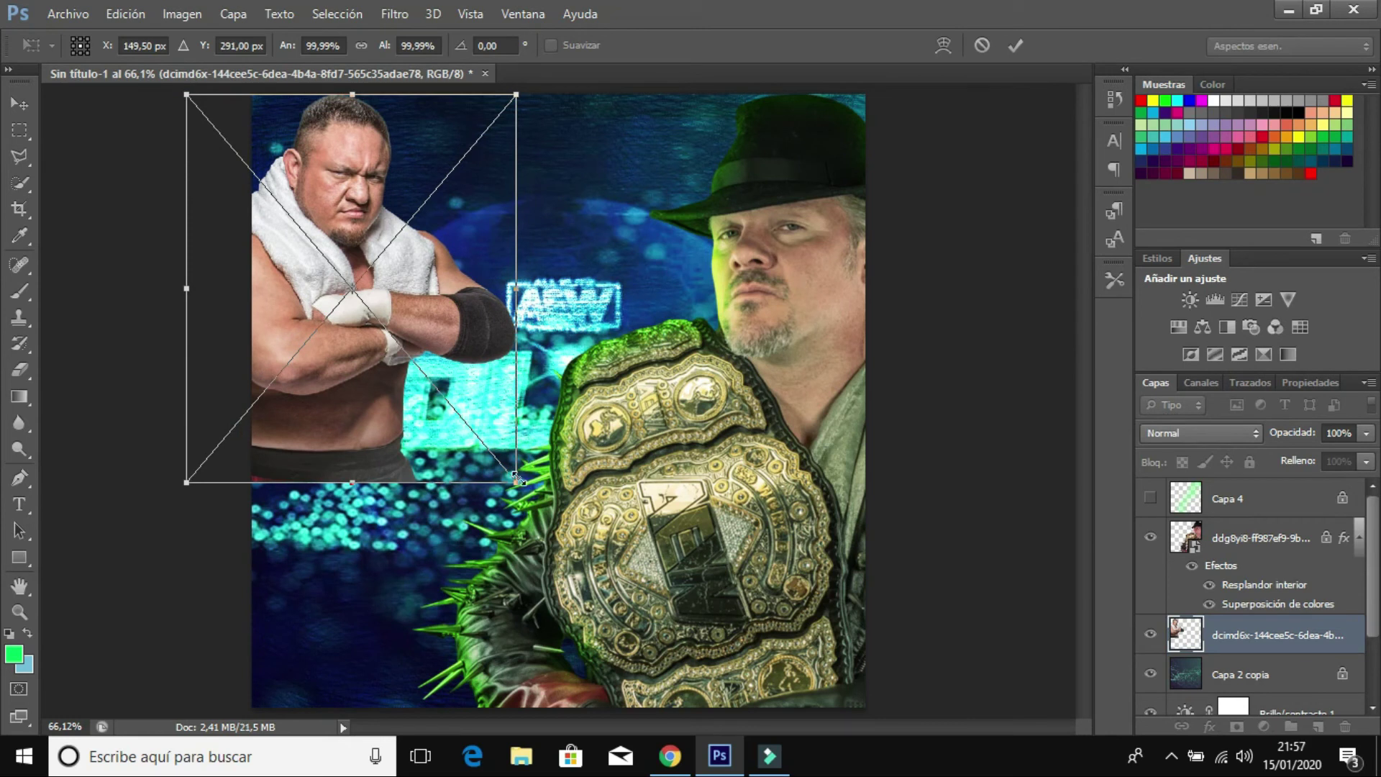
mouse_move(516, 480)
left_mouse_down()
mouse_move(816, 716)
mouse_move(773, 752)
left_mouse_up()
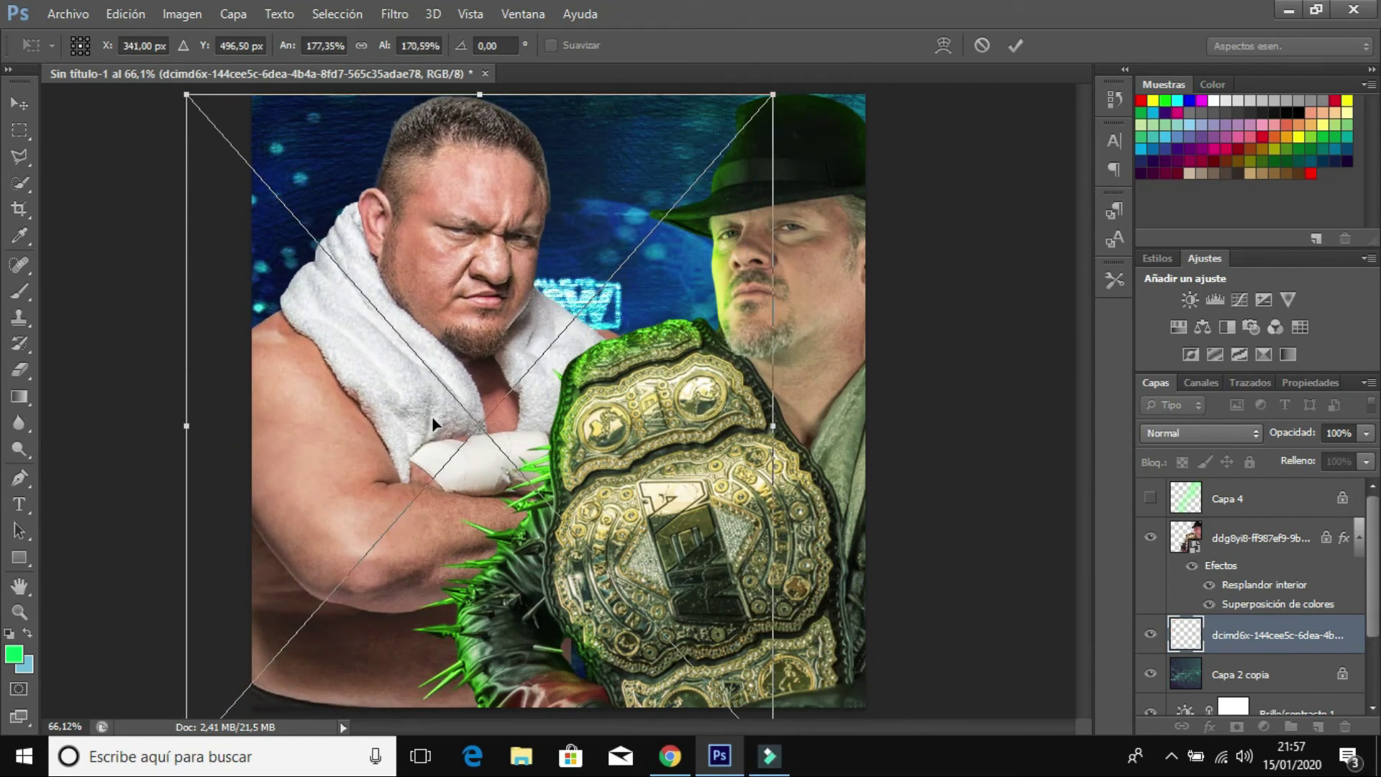
left_click_drag(178, 94, 167, 35)
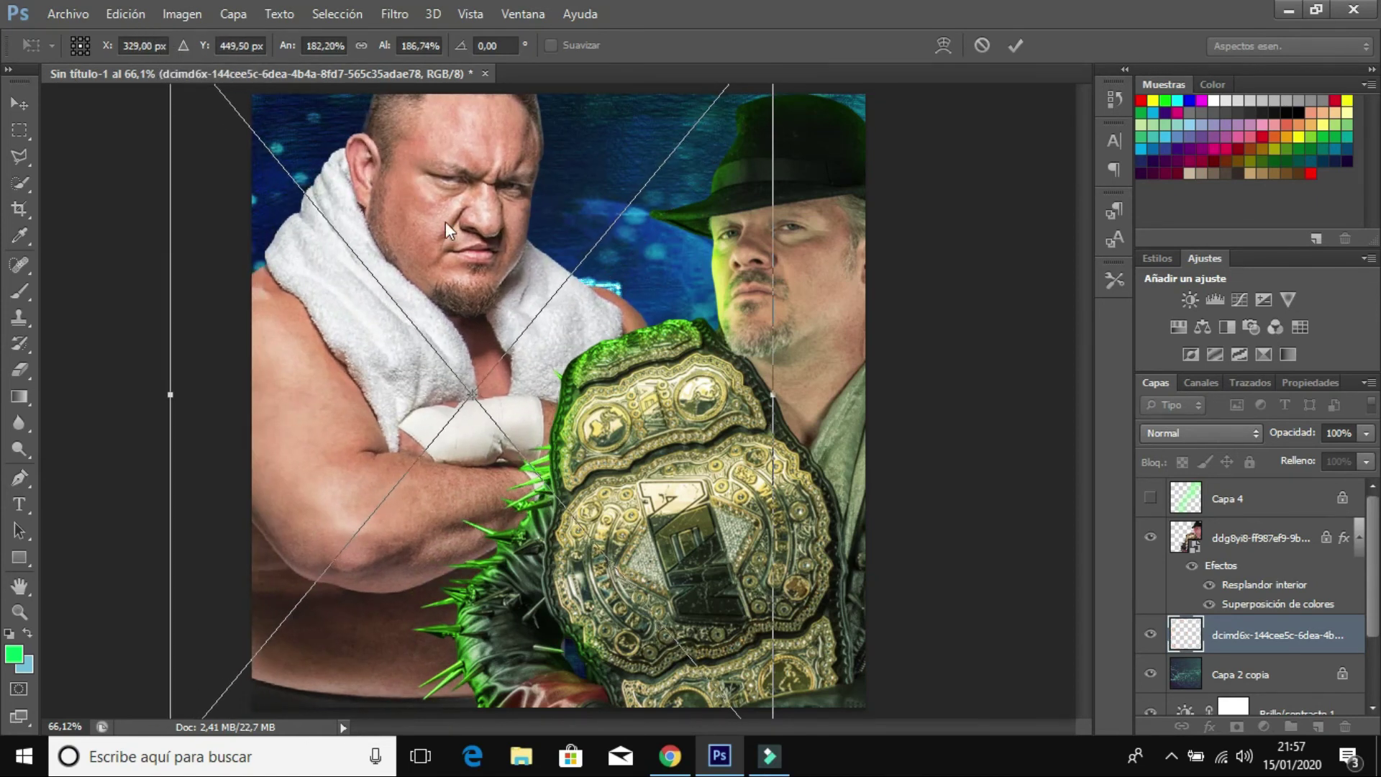
mouse_move(431, 245)
left_mouse_down()
mouse_move(407, 295)
mouse_move(394, 285)
left_mouse_up()
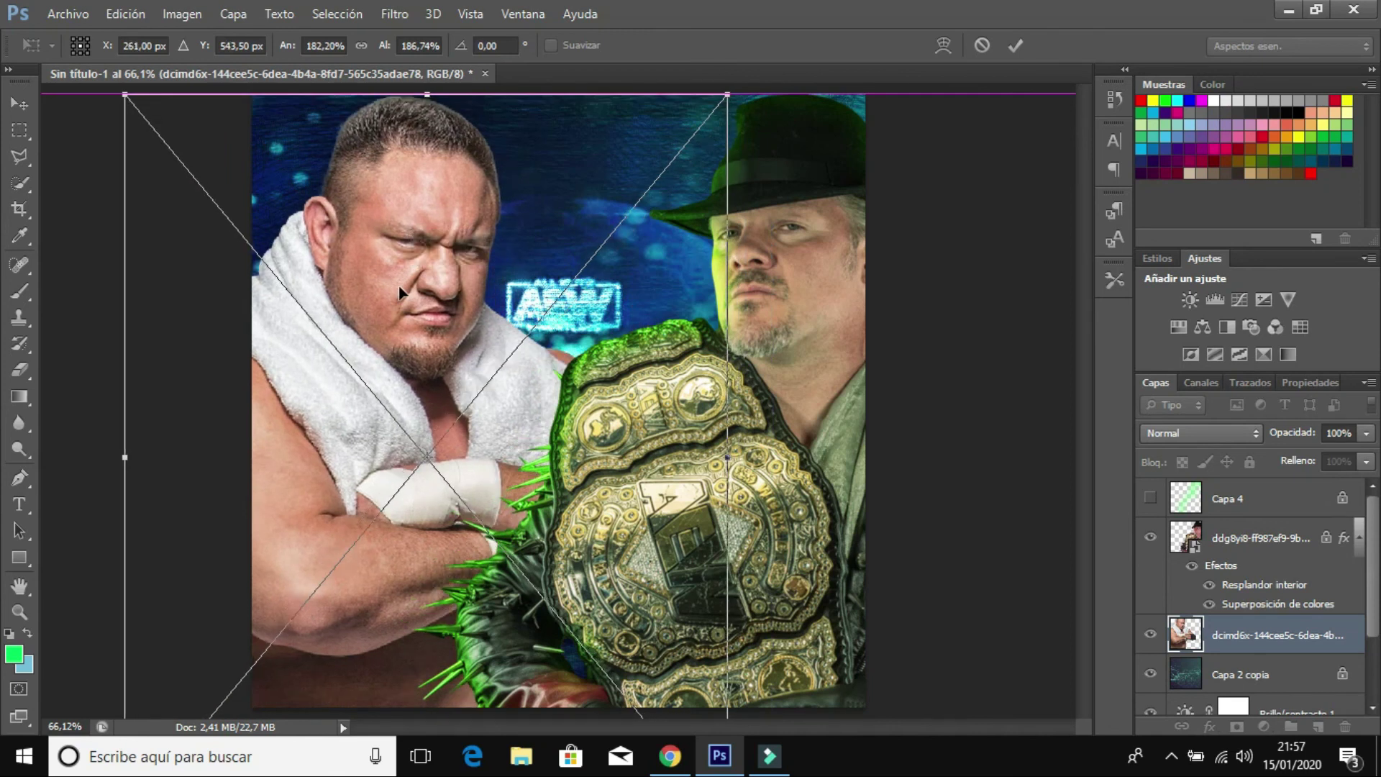
left_click_drag(115, 94, 130, 111)
left_click_drag(371, 274, 353, 257)
key("Return")
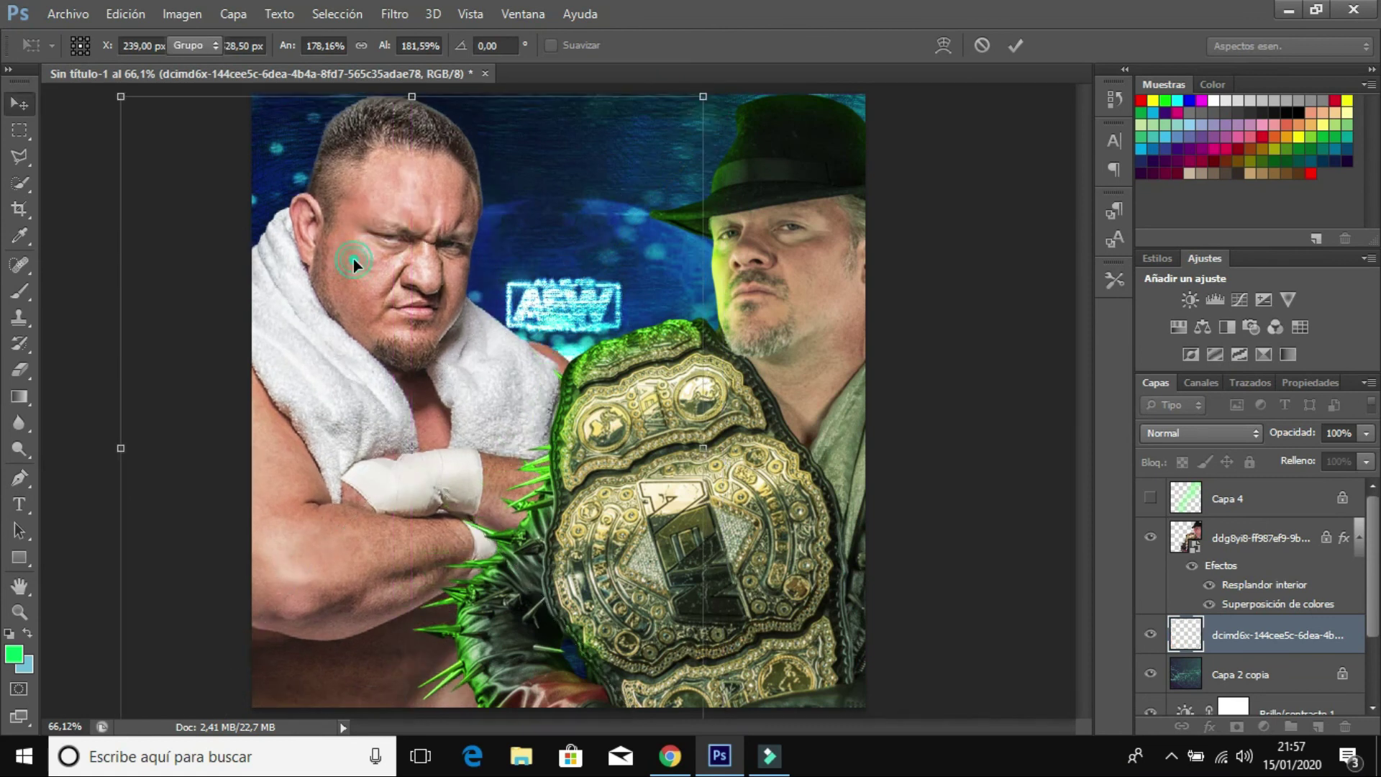
left_click_drag(1221, 653, 1223, 546)
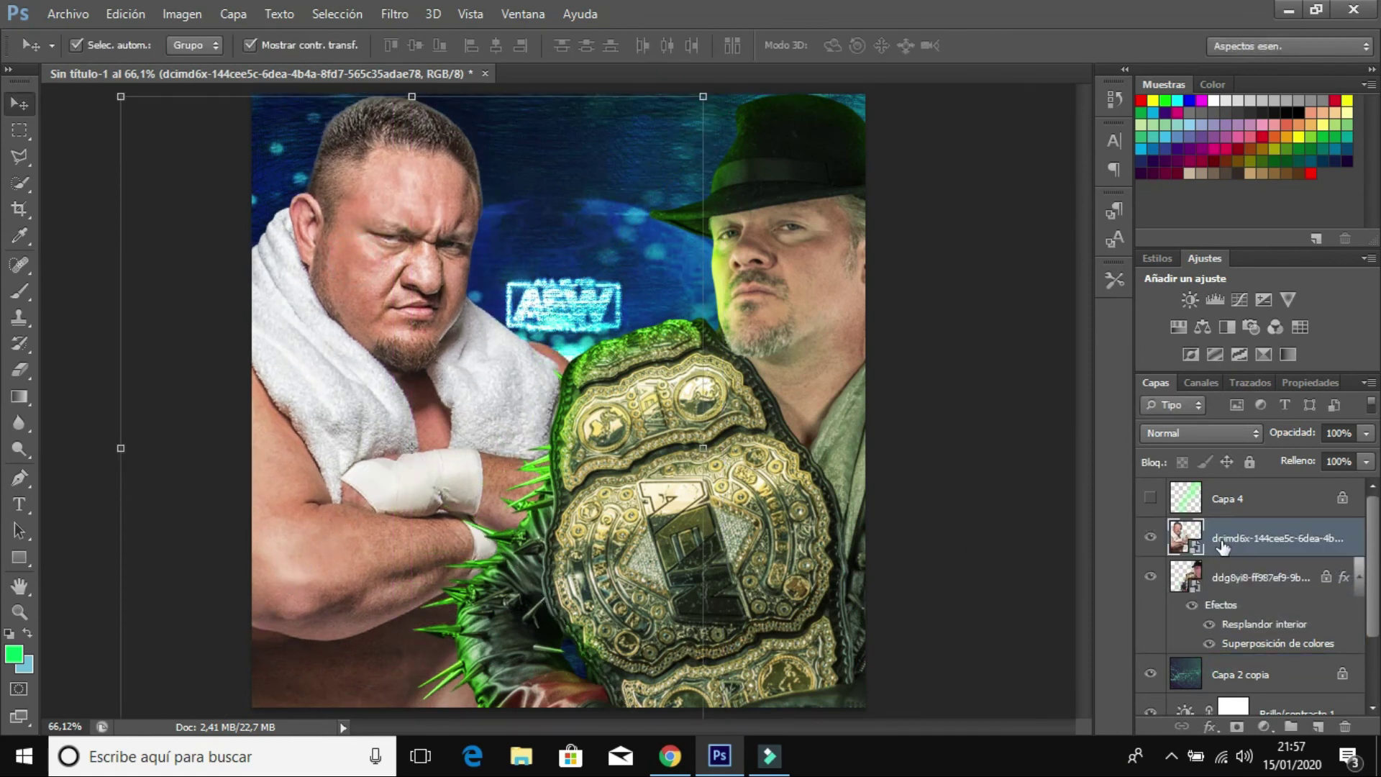
Apply the saved green style from the Styles panel to the towel wrestler and lock his layer
left_click(1157, 258)
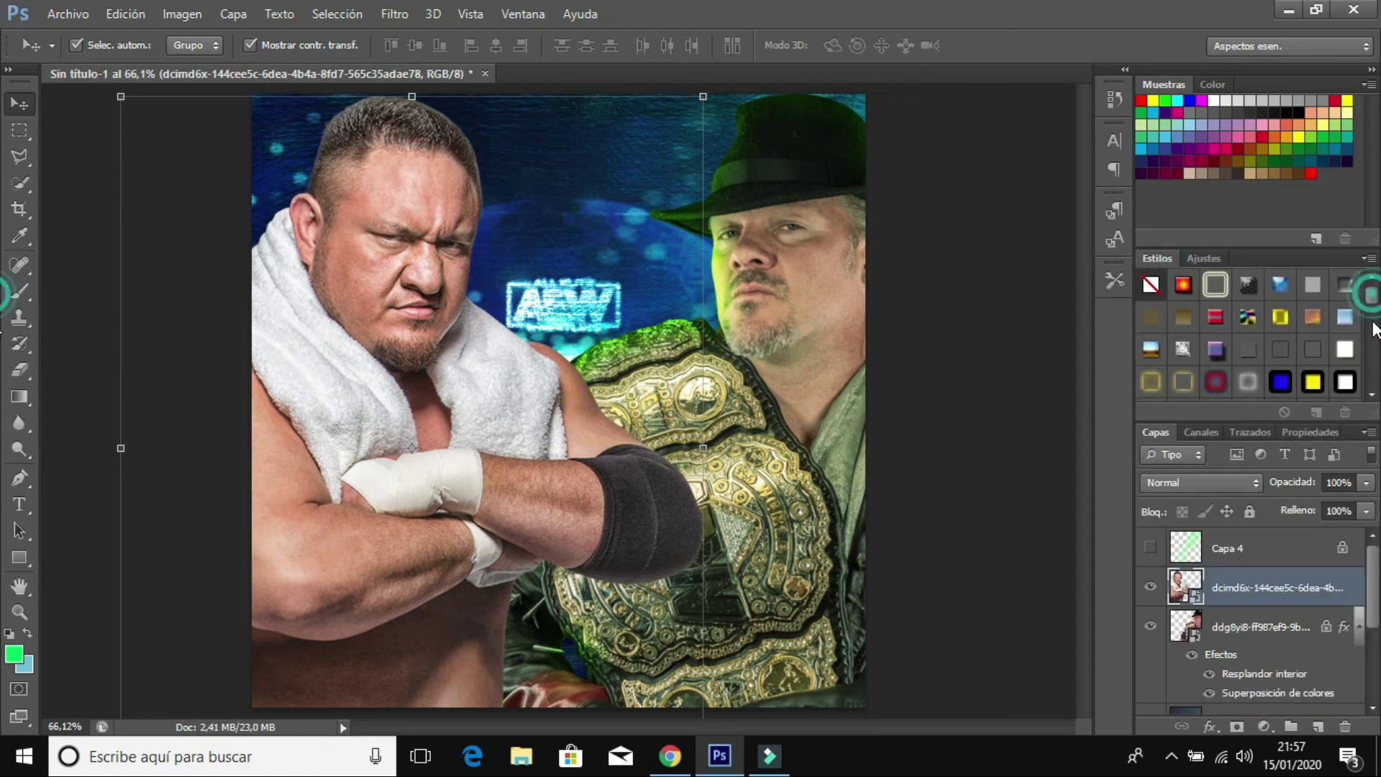
left_click_drag(1371, 295, 1374, 389)
left_click(1310, 389)
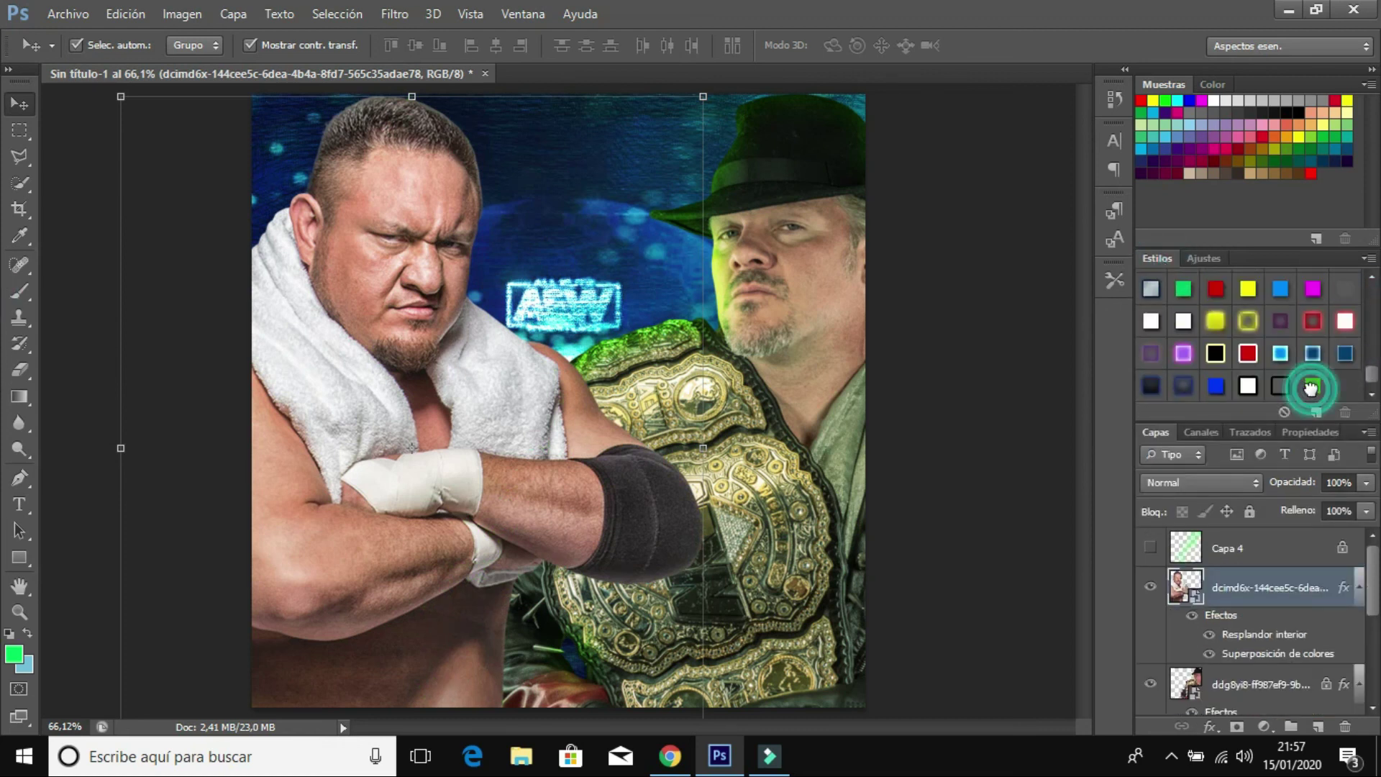
left_click(1228, 513)
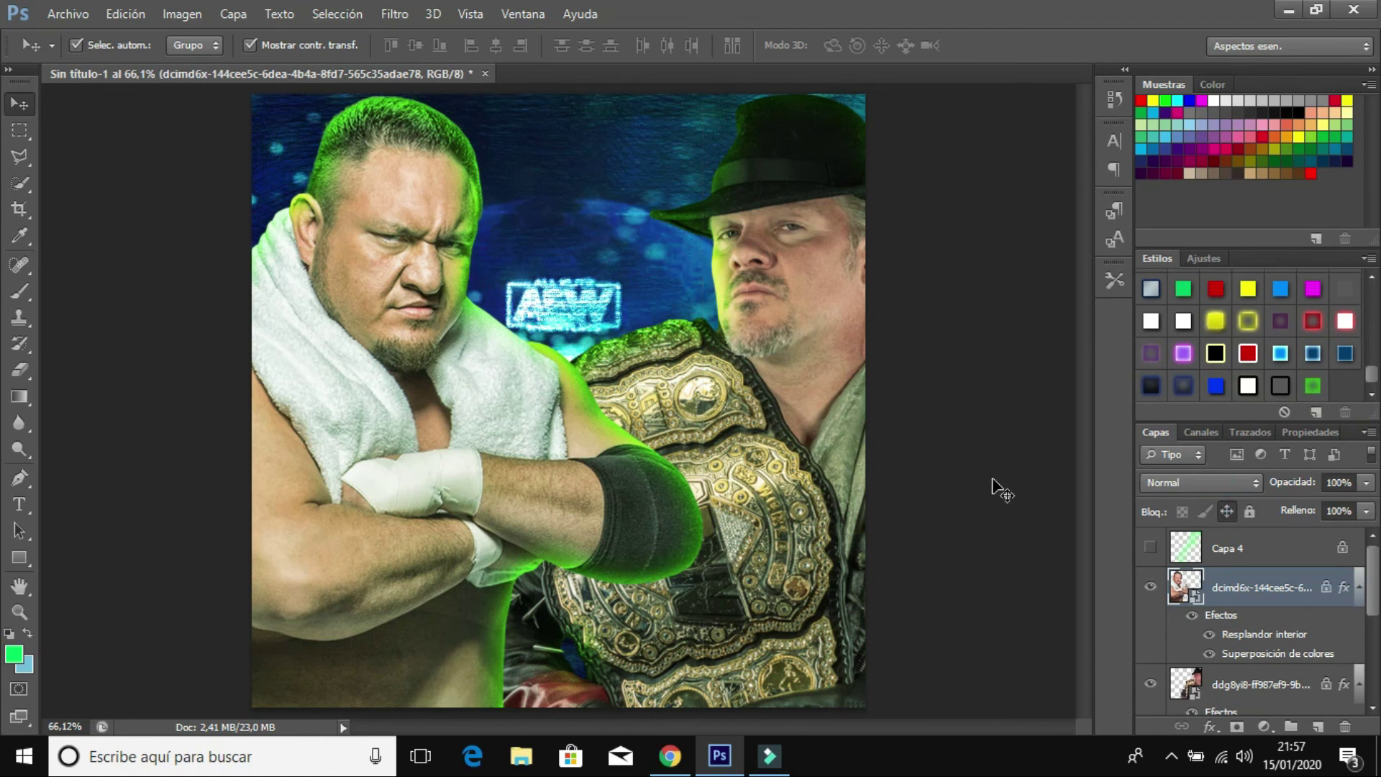